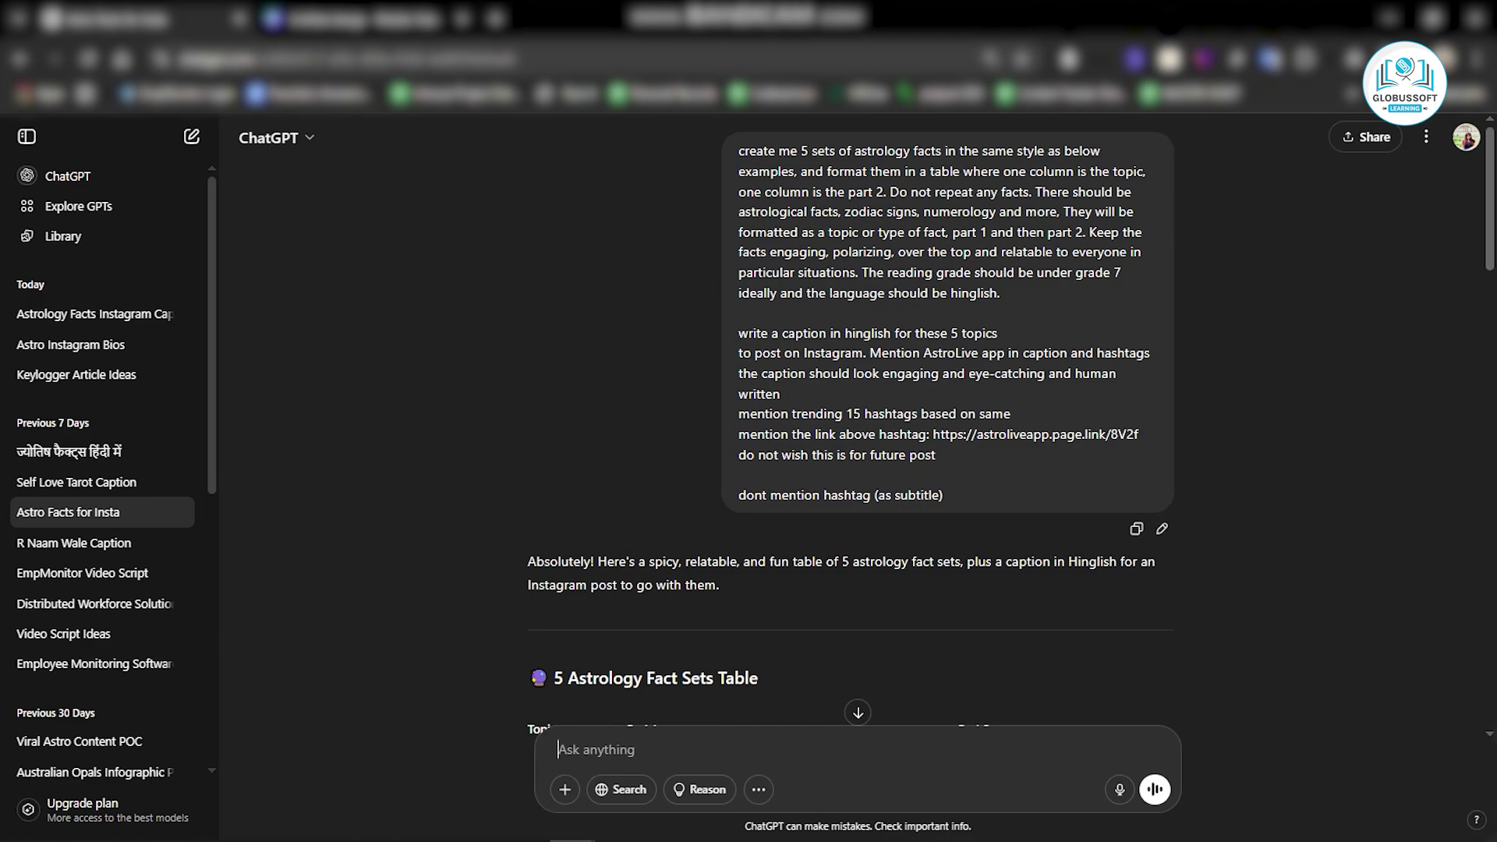
# Step: Review the astrology facts prompt and the generated table with Topic, Part 1 and Part 2 columns
pyautogui.moveTo(736, 151); pyautogui.dragTo(943, 495)
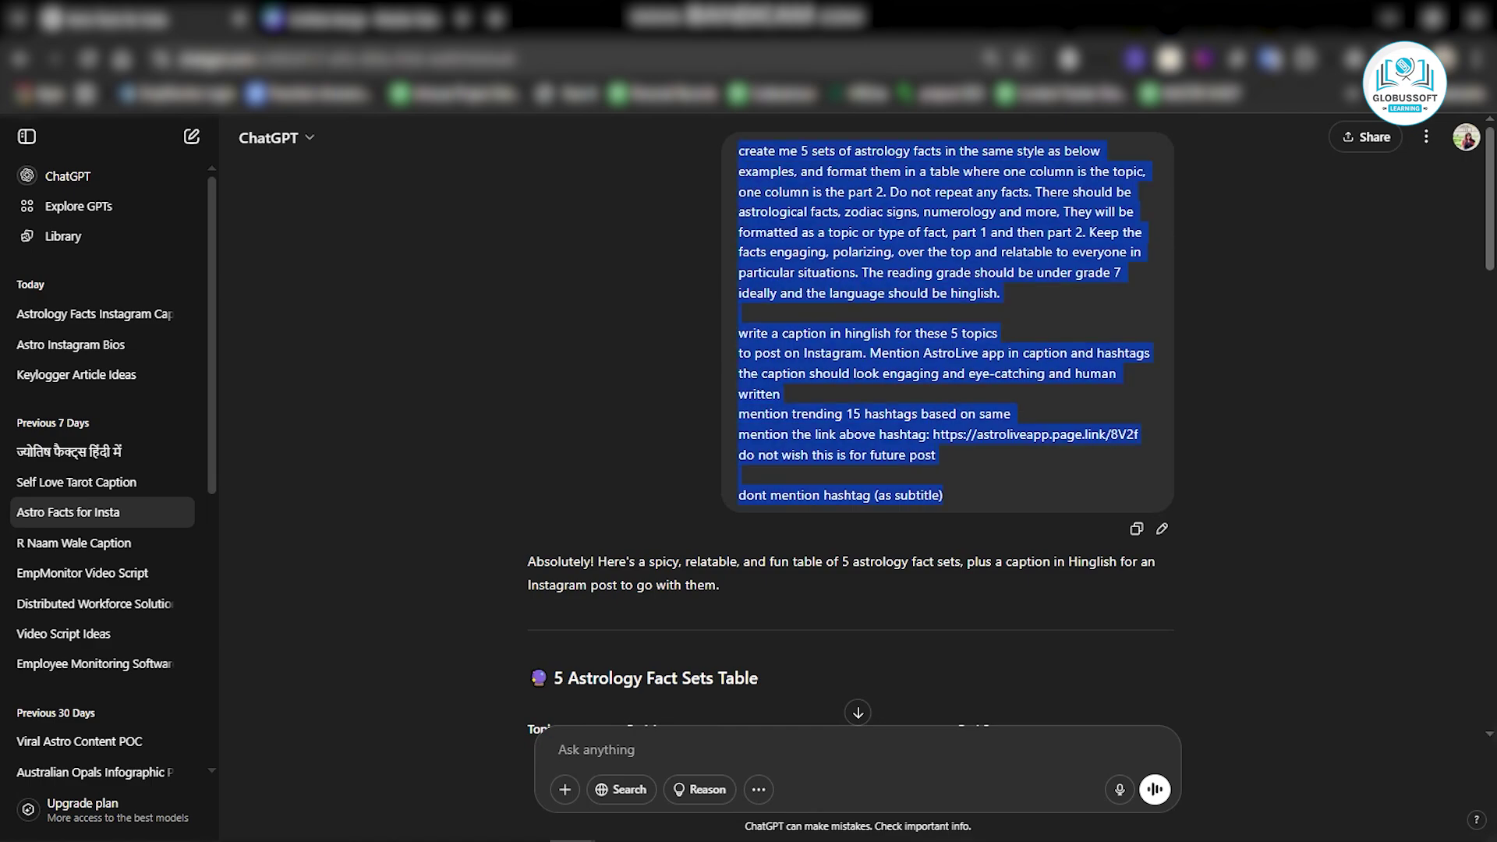
pyautogui.click(944, 493)
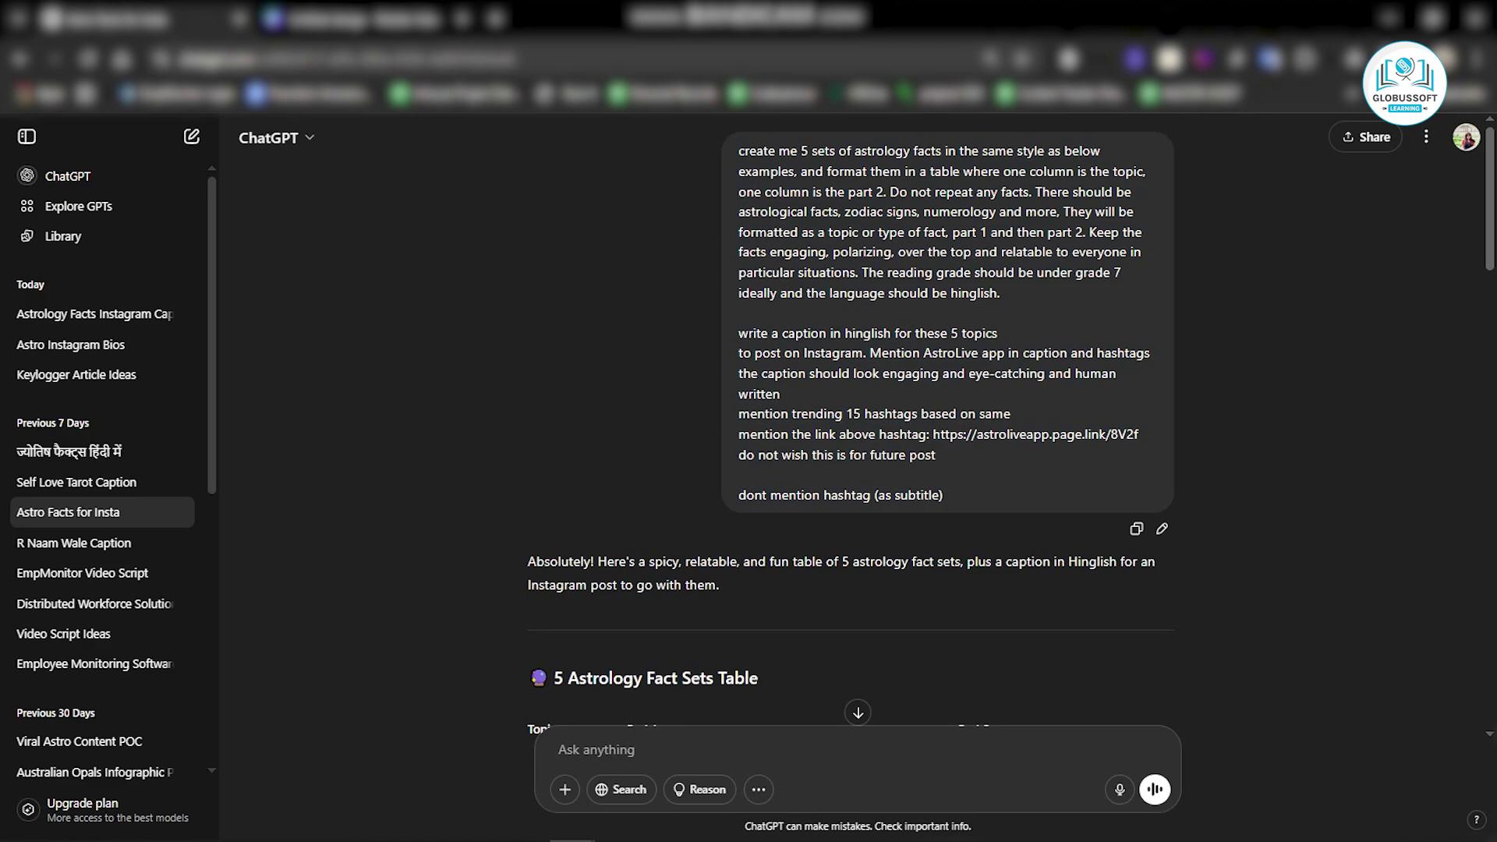
pyautogui.scroll(-2, 850, 429)
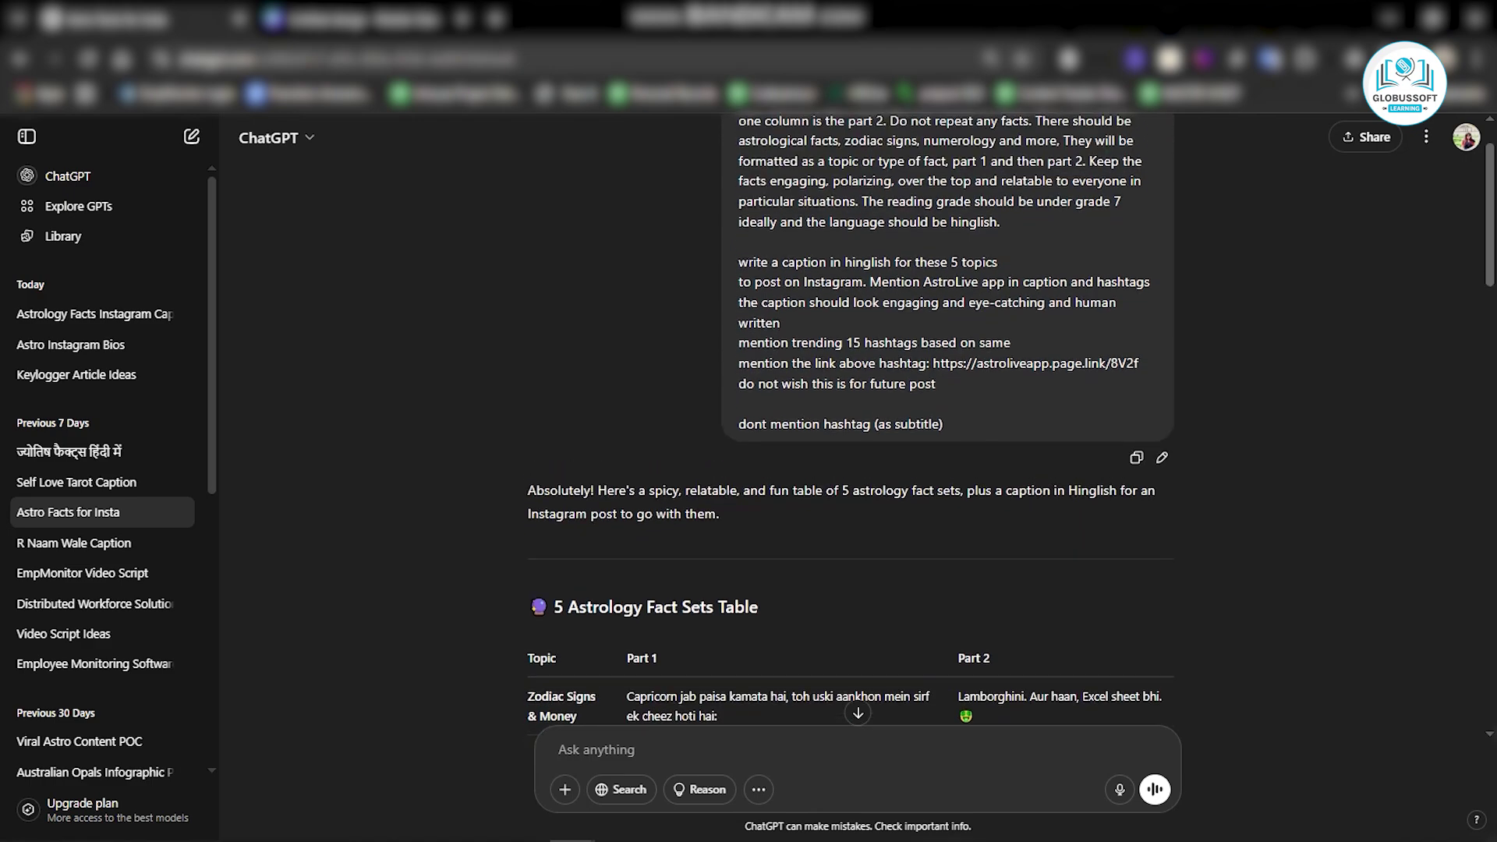
pyautogui.scroll(2, 849, 429)
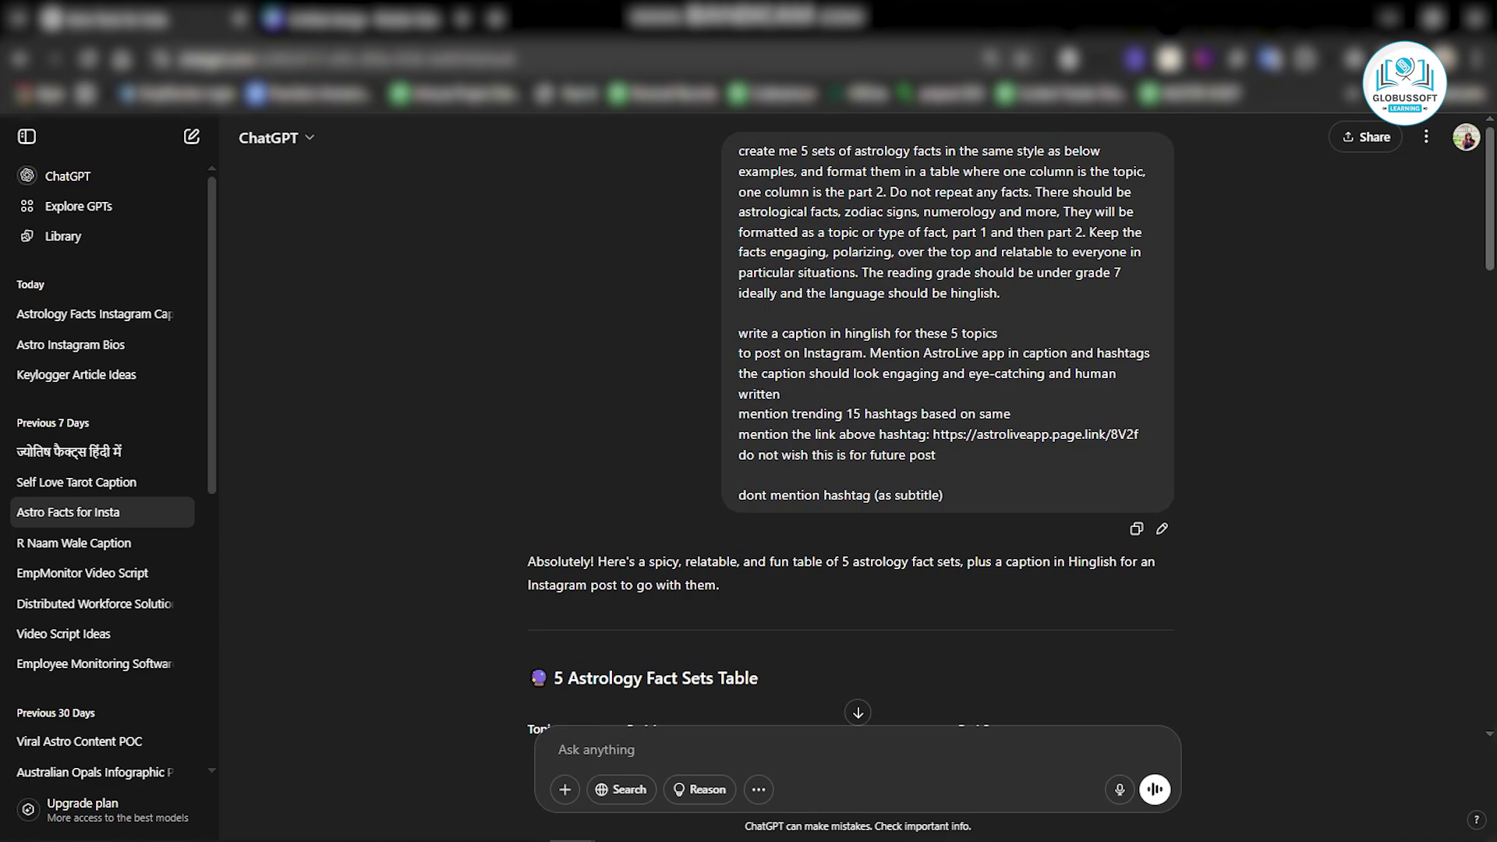
pyautogui.scroll(-3, 849, 429)
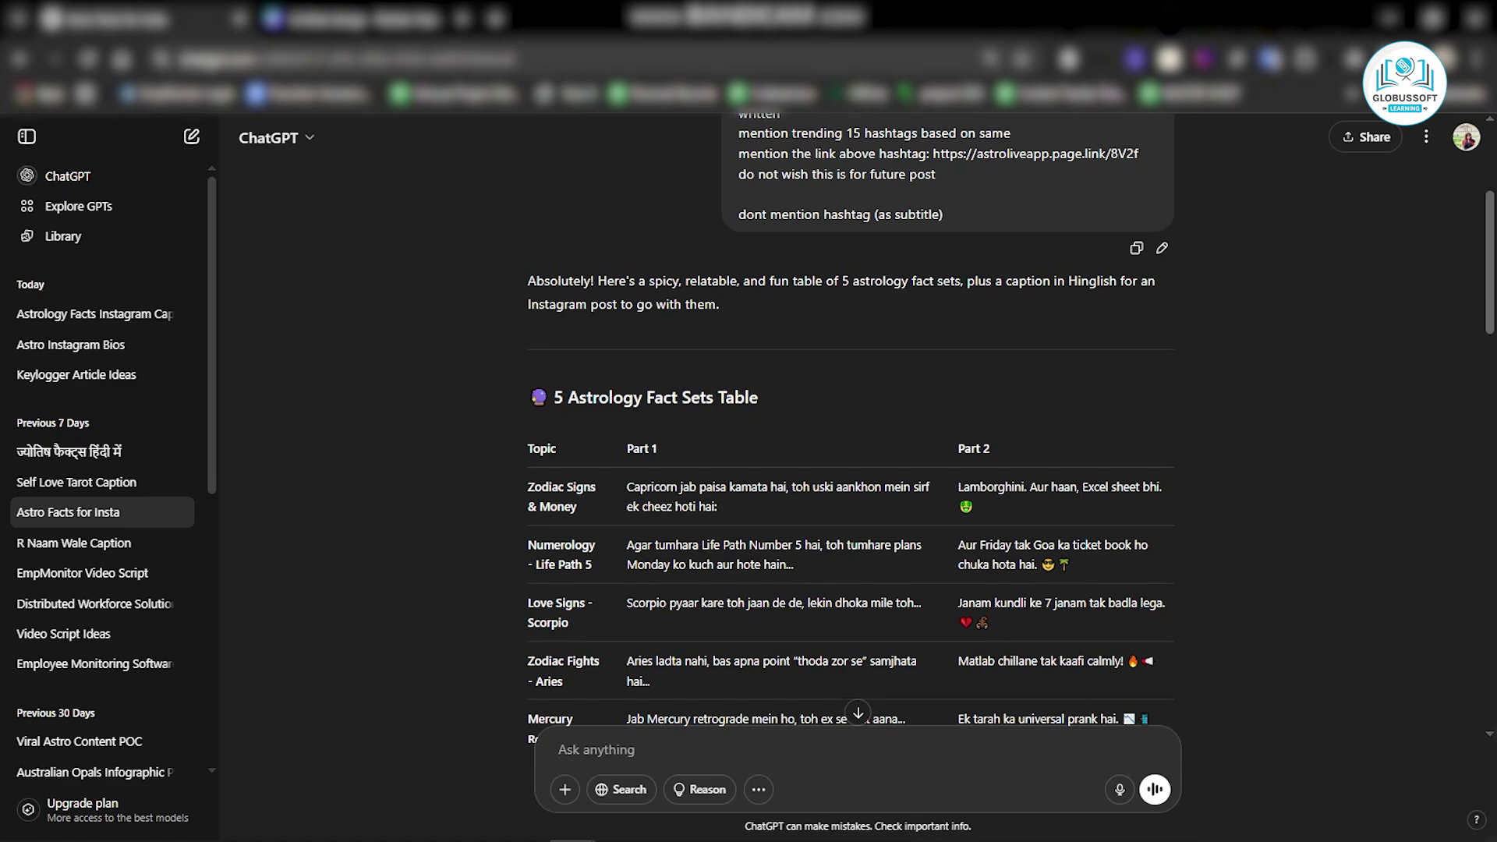
pyautogui.scroll(3, 850, 429)
pyautogui.scroll(-5, 850, 429)
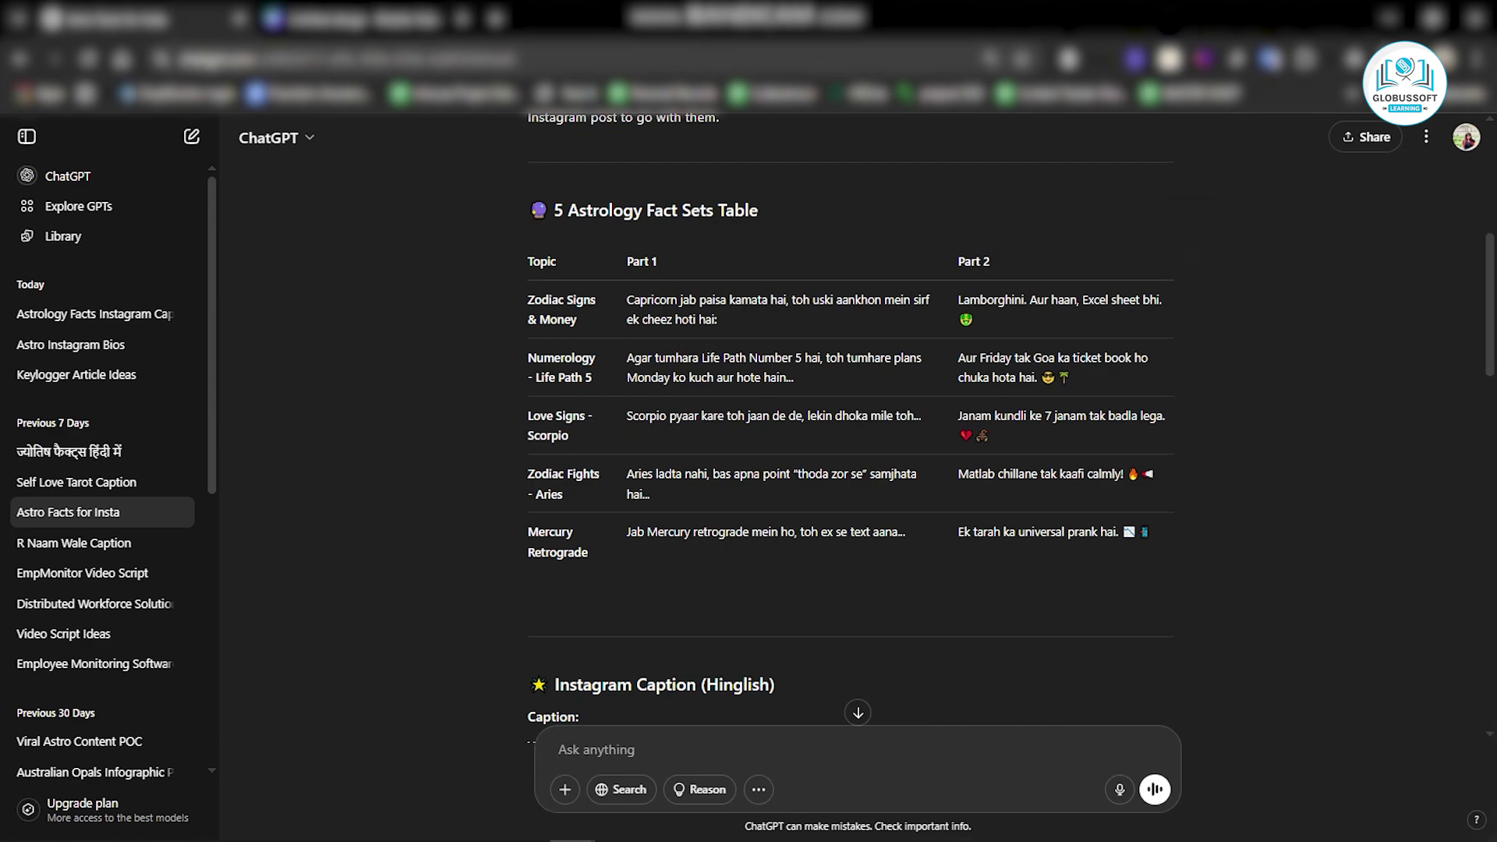
# Step: Open Canva in a new browser tab
pyautogui.hotkey('ctrl', 't')
pyautogui.write('ca')
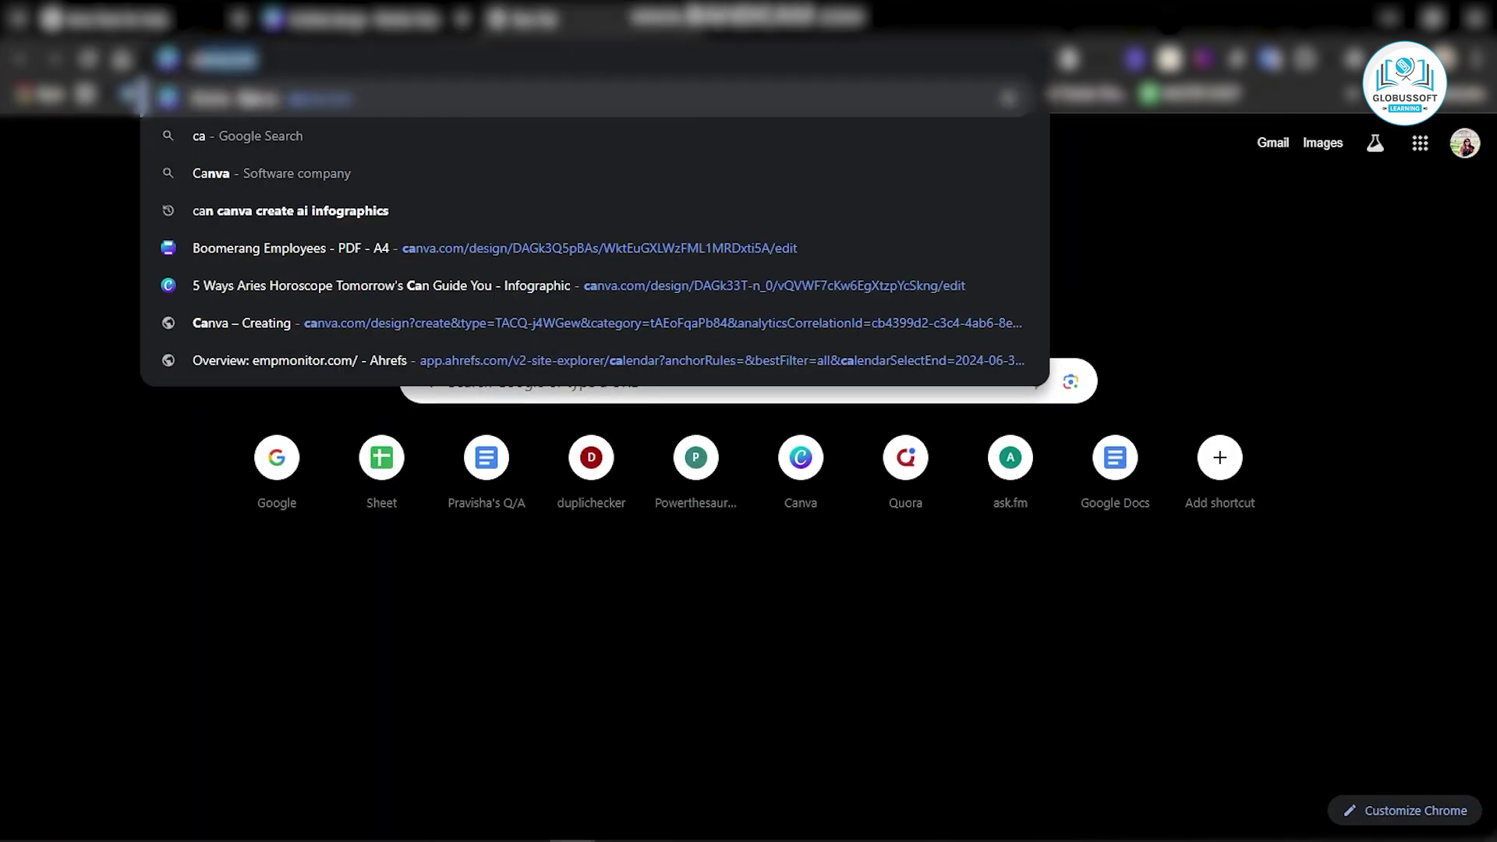
pyautogui.press('Return')
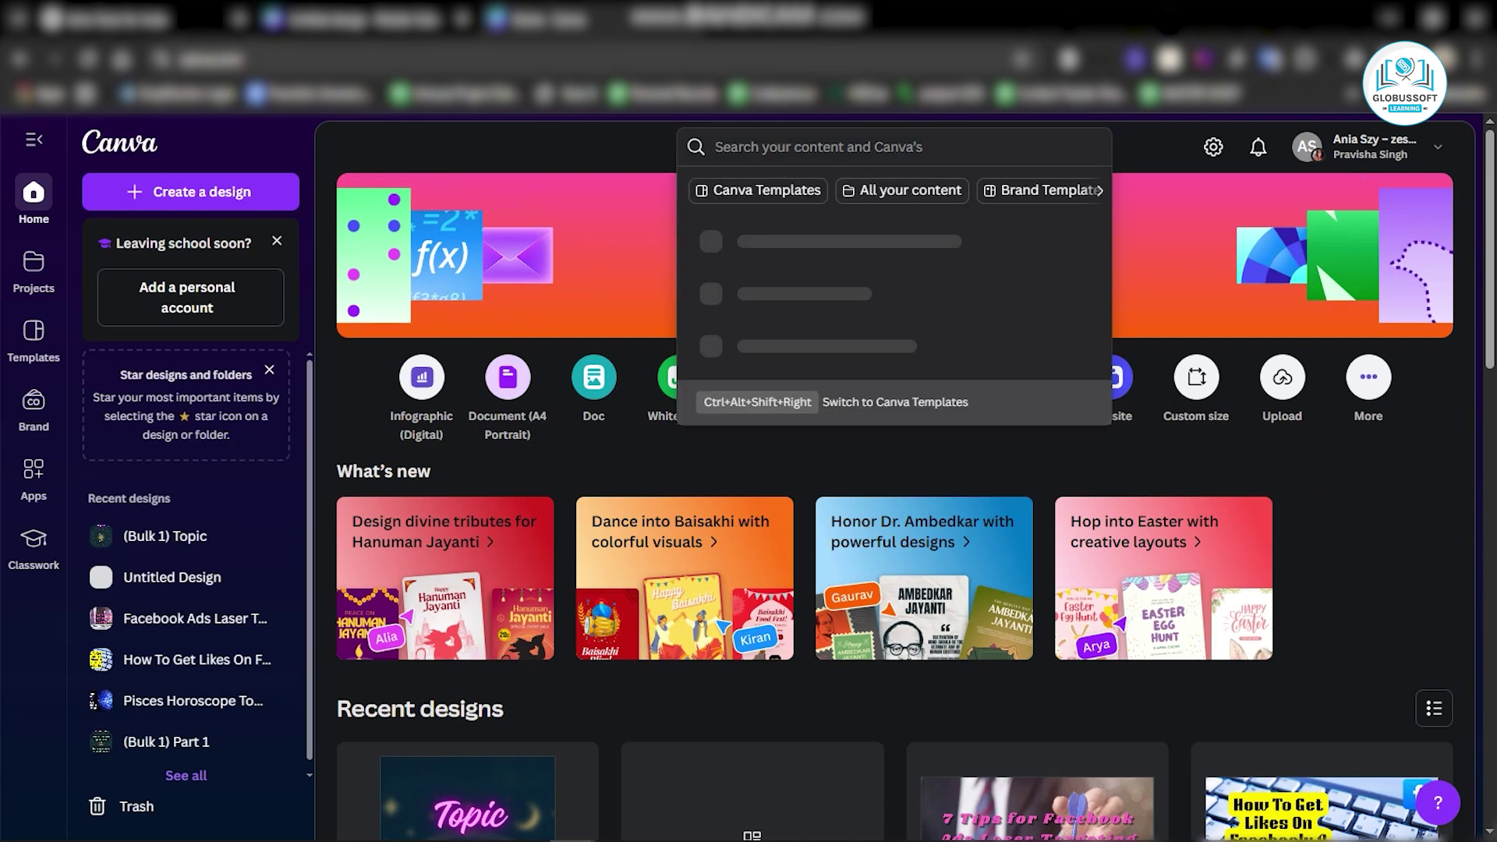
# Step: Search Canva for "instagram reel" and create a blank mobile video design from the template results
pyautogui.write('instagram reel')
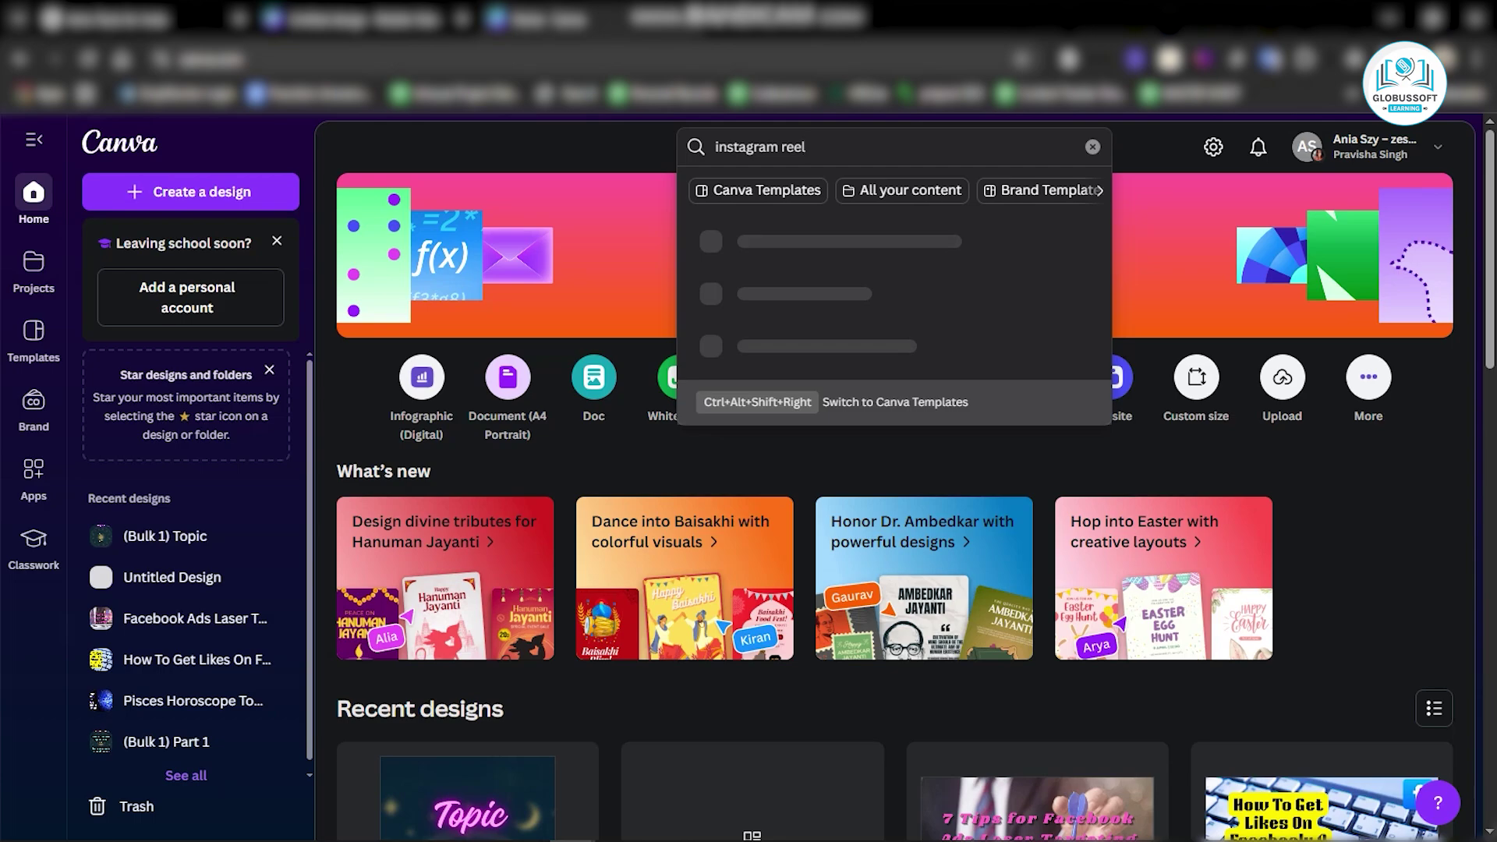
pyautogui.press('Return')
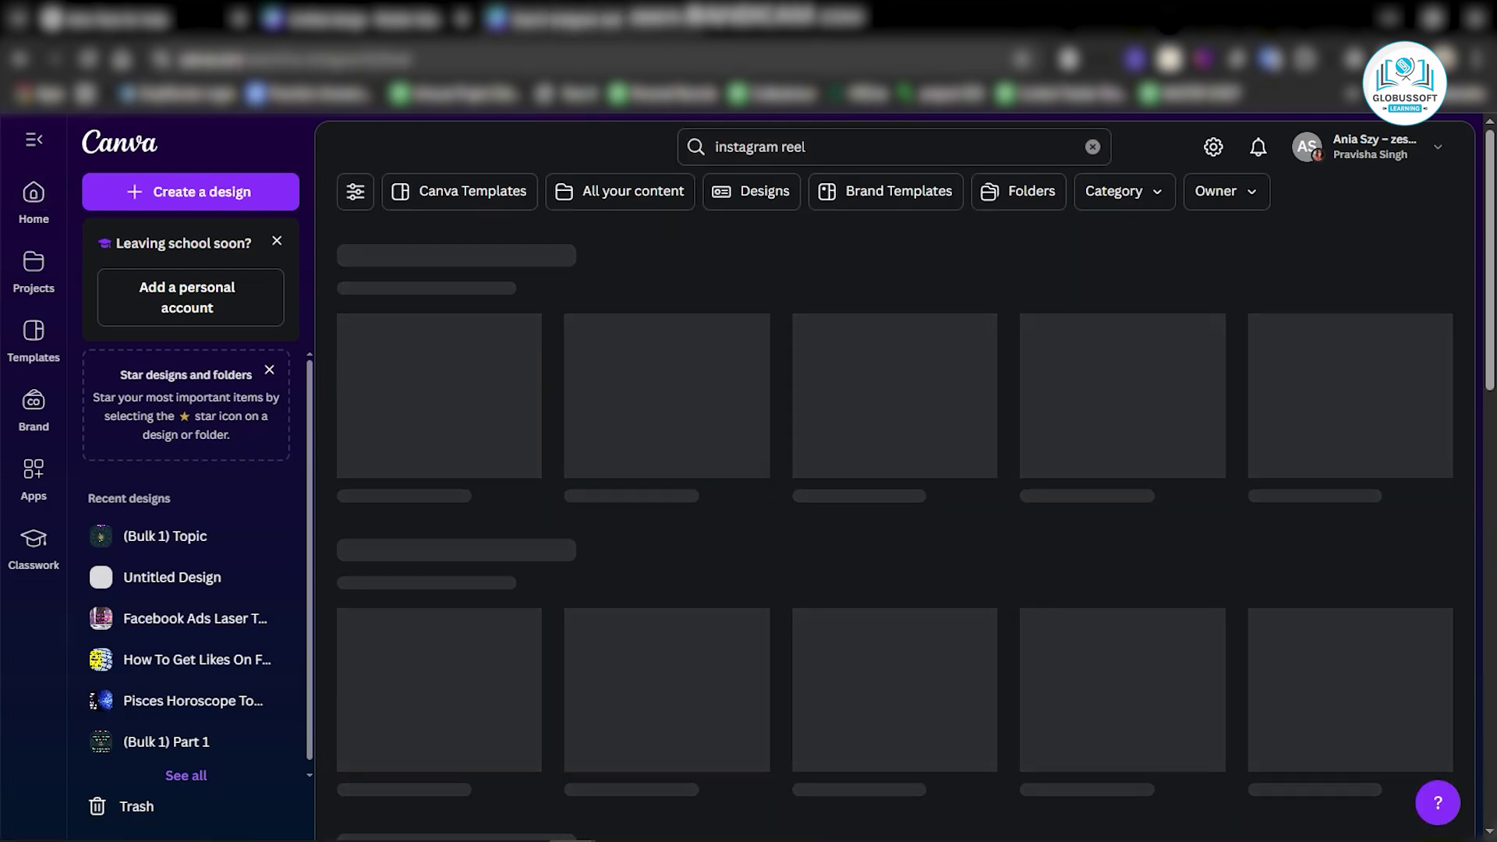
pyautogui.scroll(-5, 485, 798)
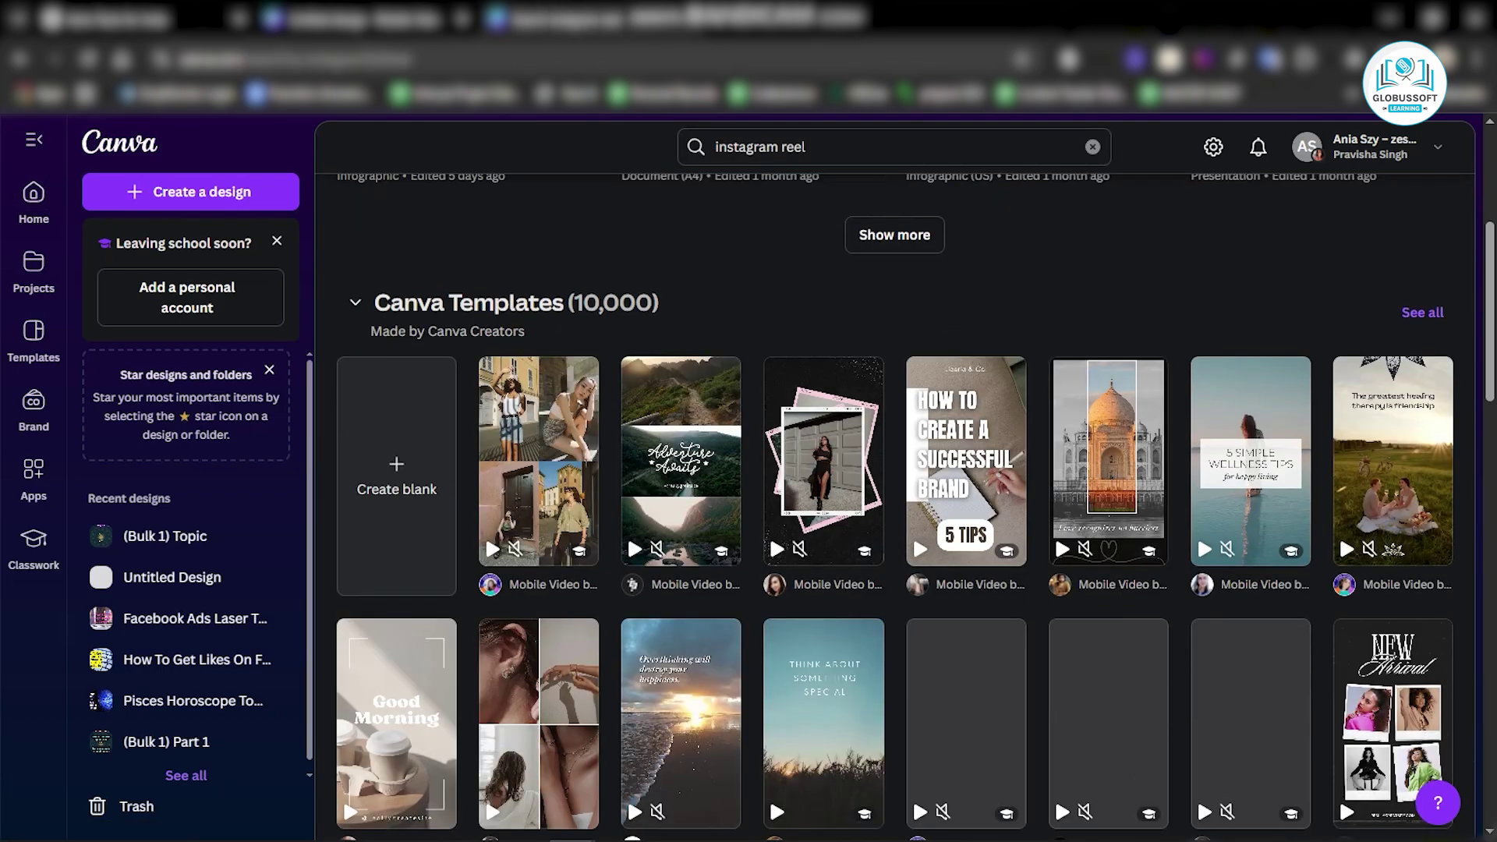
pyautogui.click(396, 475)
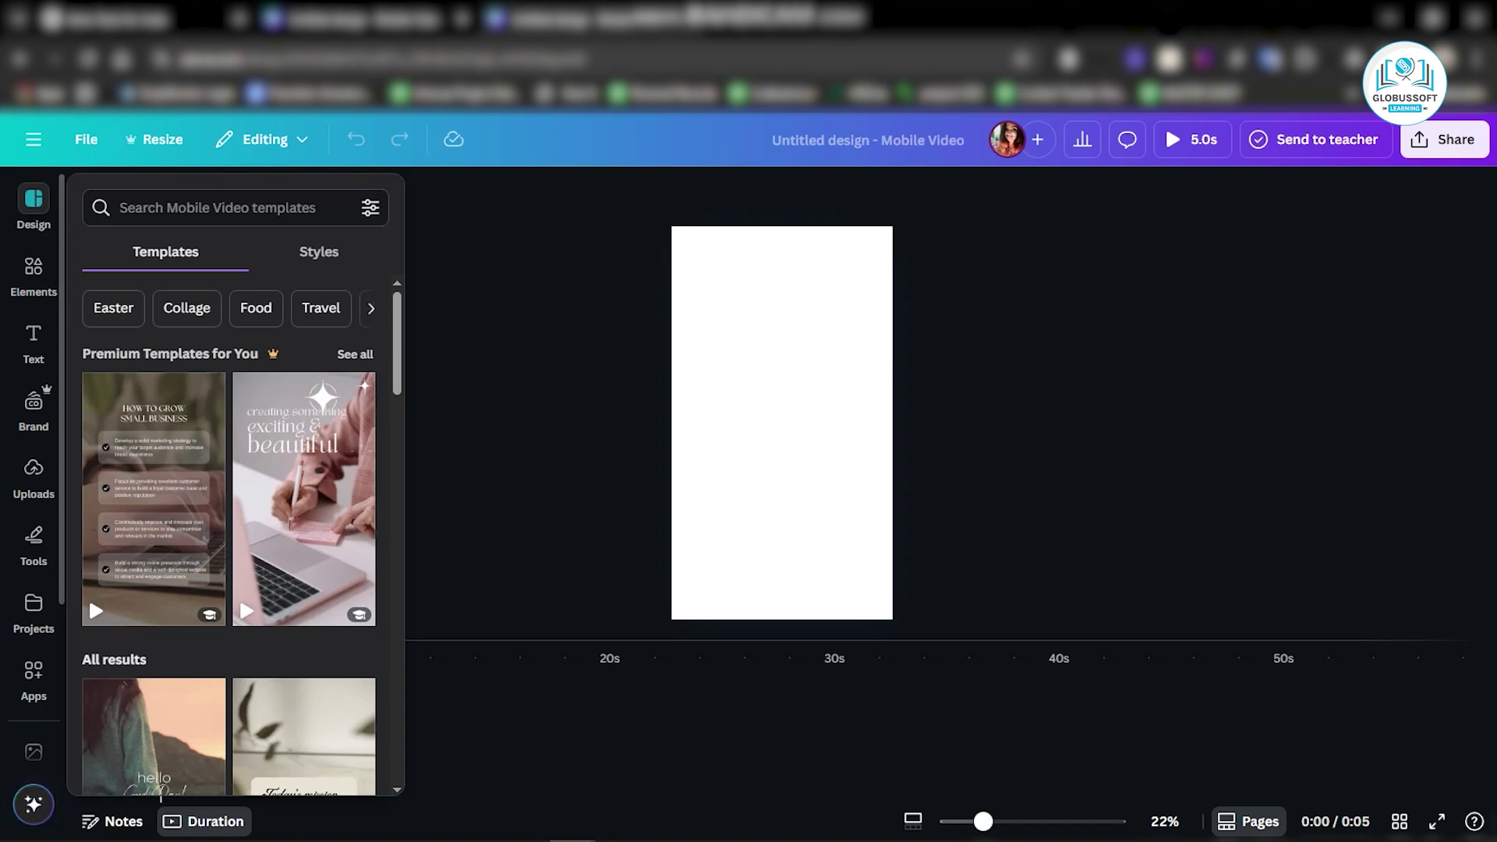
# Step: Add the uploaded dark blue zodiac wheel image to the page and set it as the background
pyautogui.click(33, 476)
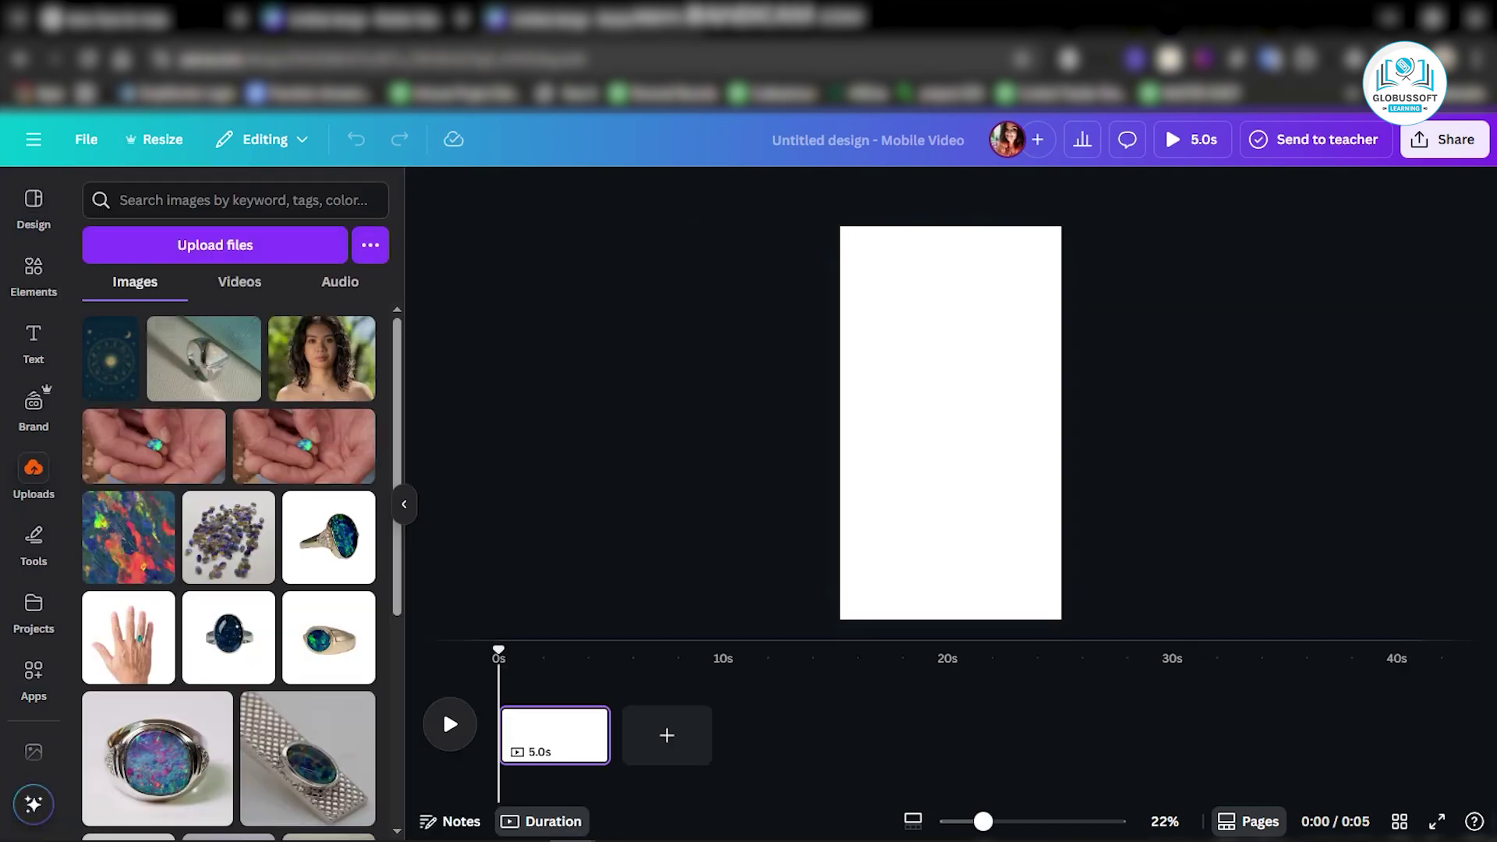
pyautogui.click(110, 358)
pyautogui.click(1010, 276)
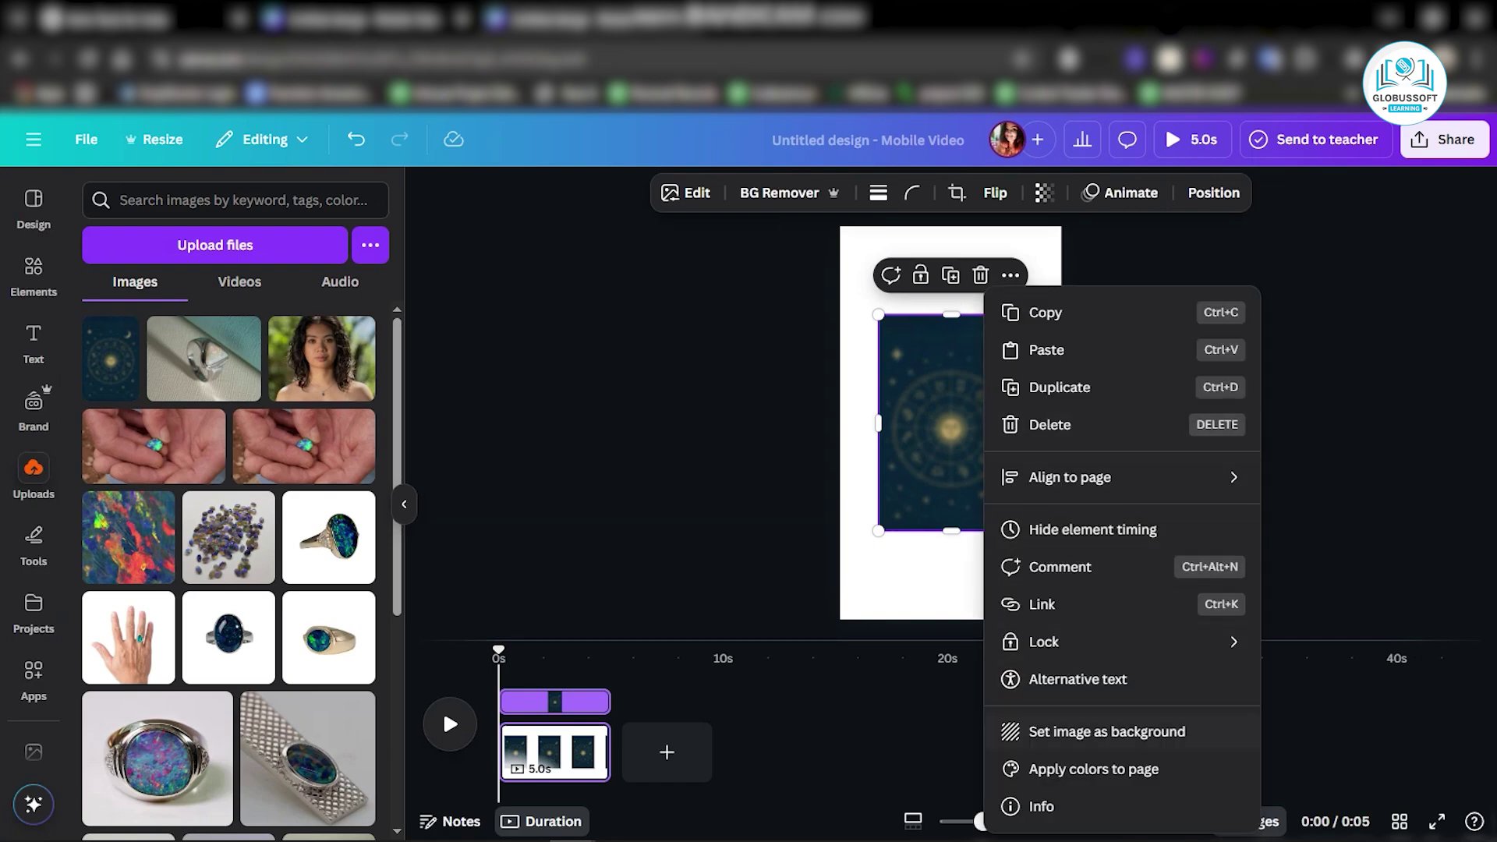
pyautogui.click(1107, 732)
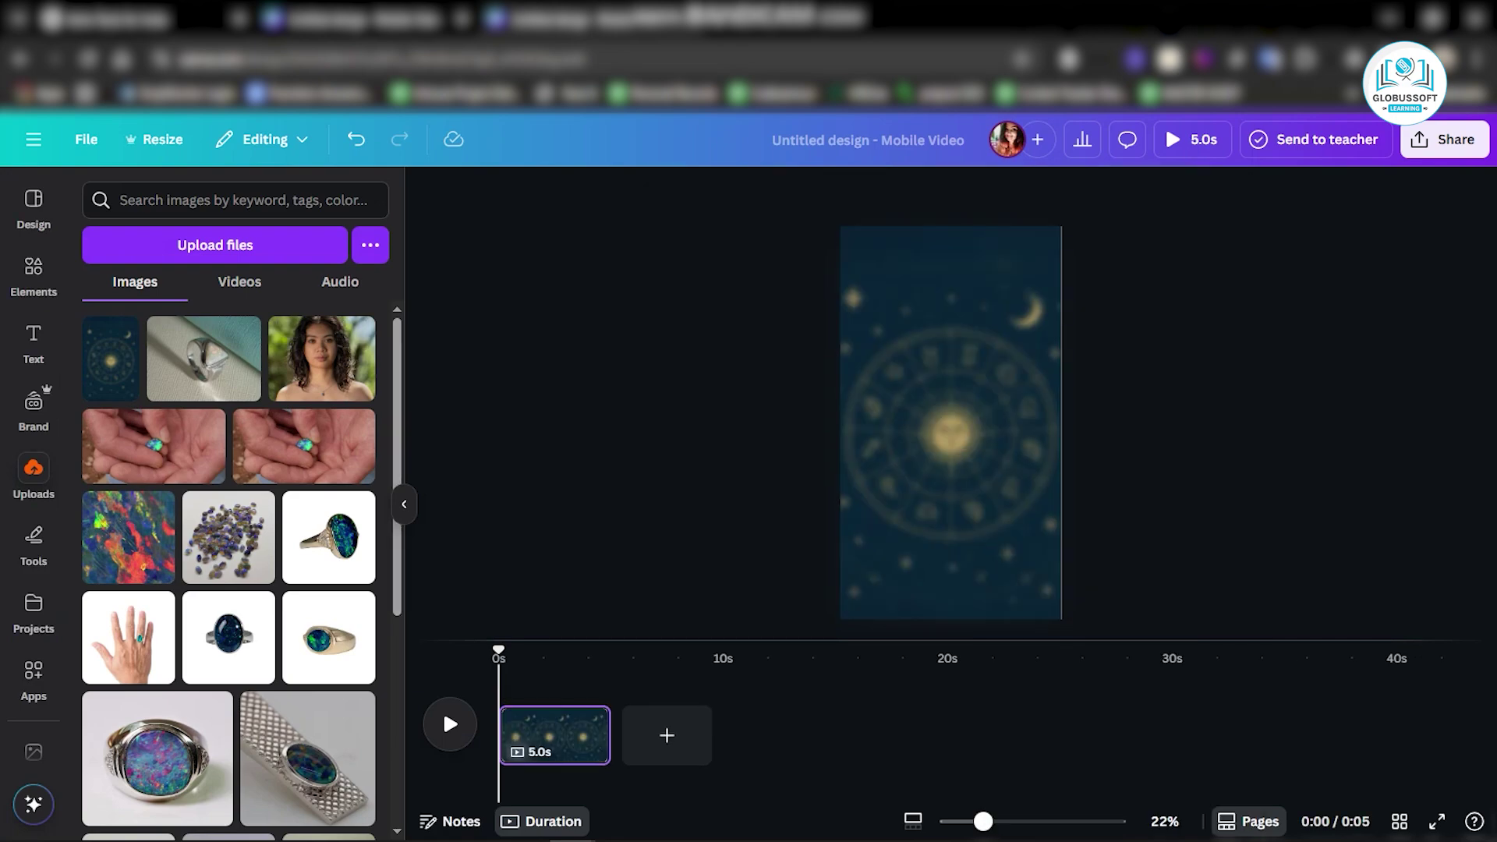
# Step: Start Bulk create with manual data entry and clear the sample names and emails from the table
pyautogui.scroll(-3, 33, 467)
pyautogui.click(34, 483)
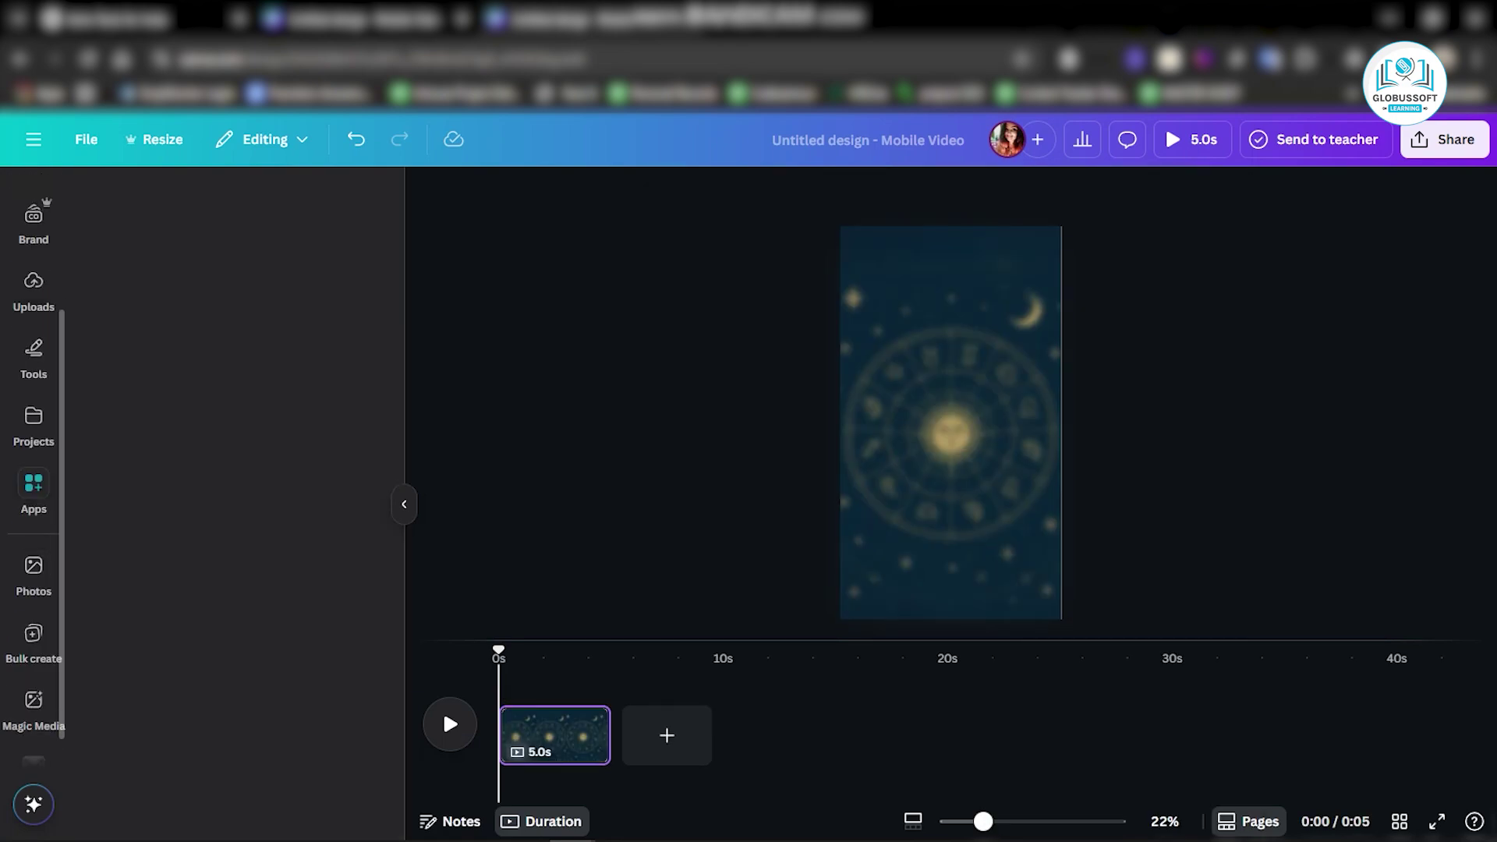
pyautogui.scroll(-3, 227, 546)
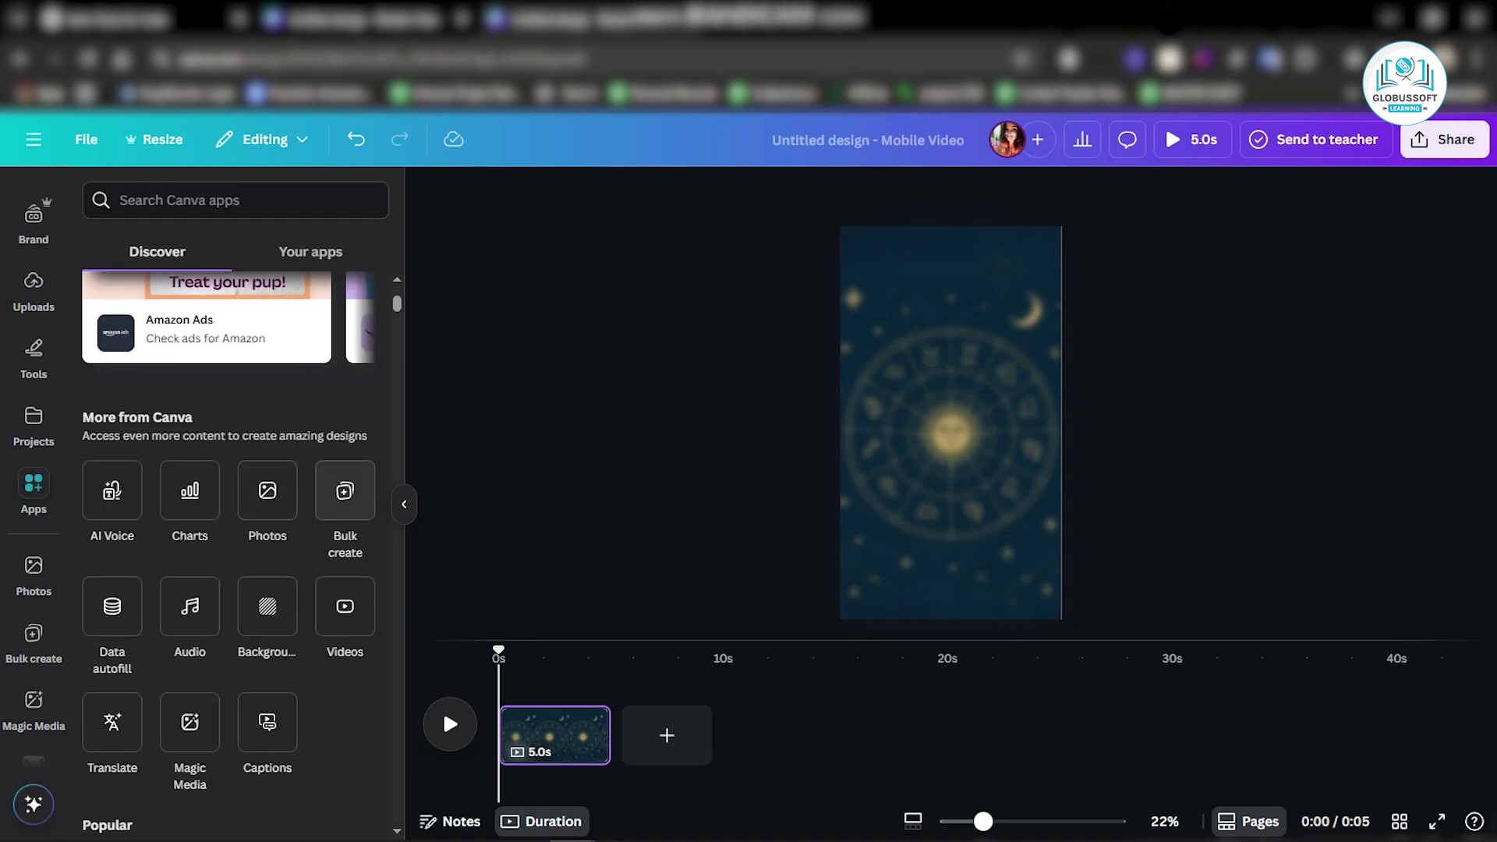
pyautogui.click(344, 491)
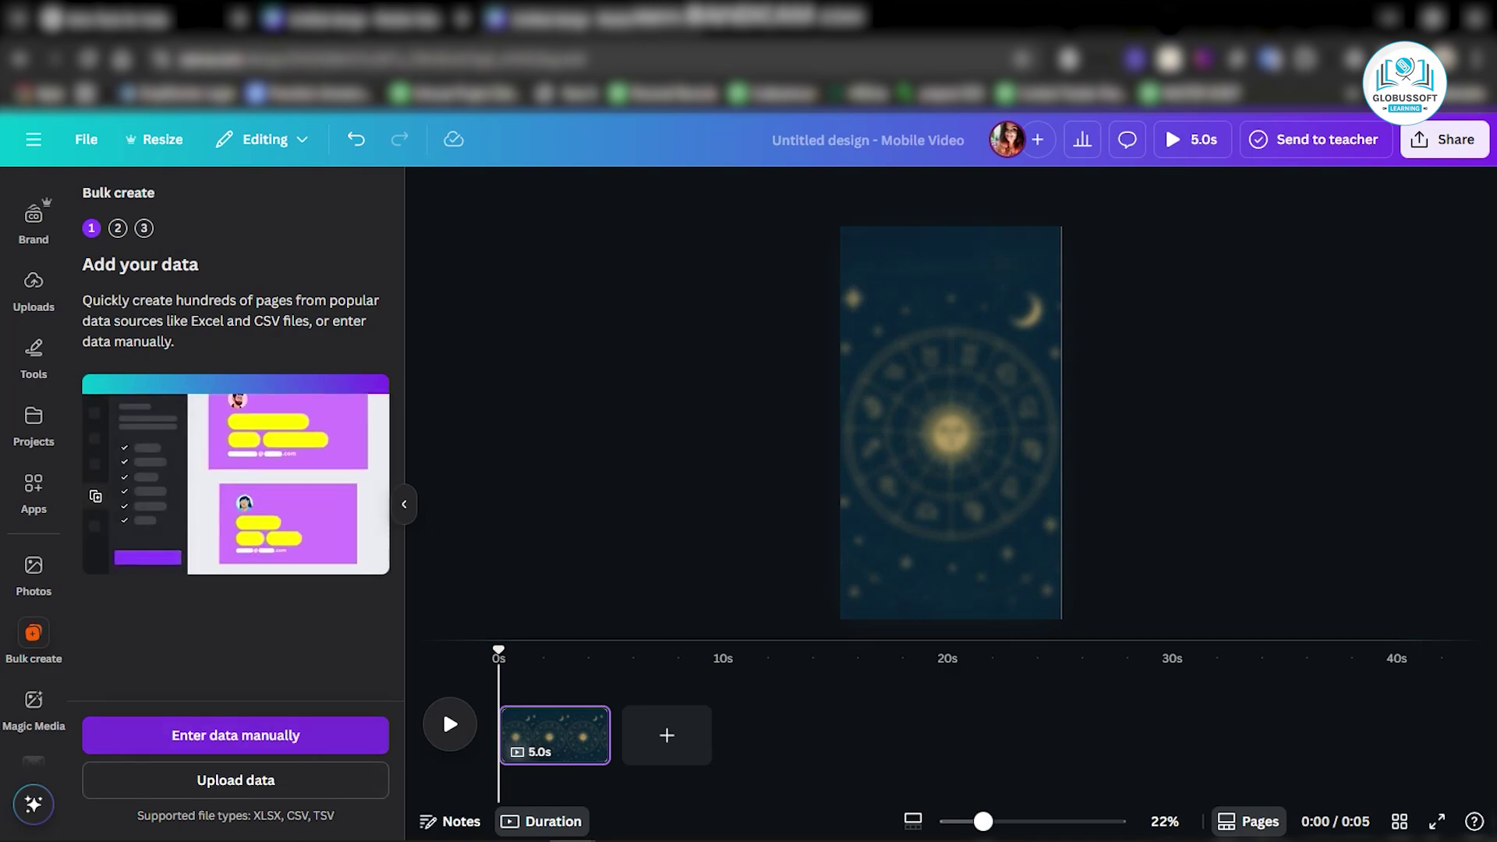
pyautogui.click(236, 735)
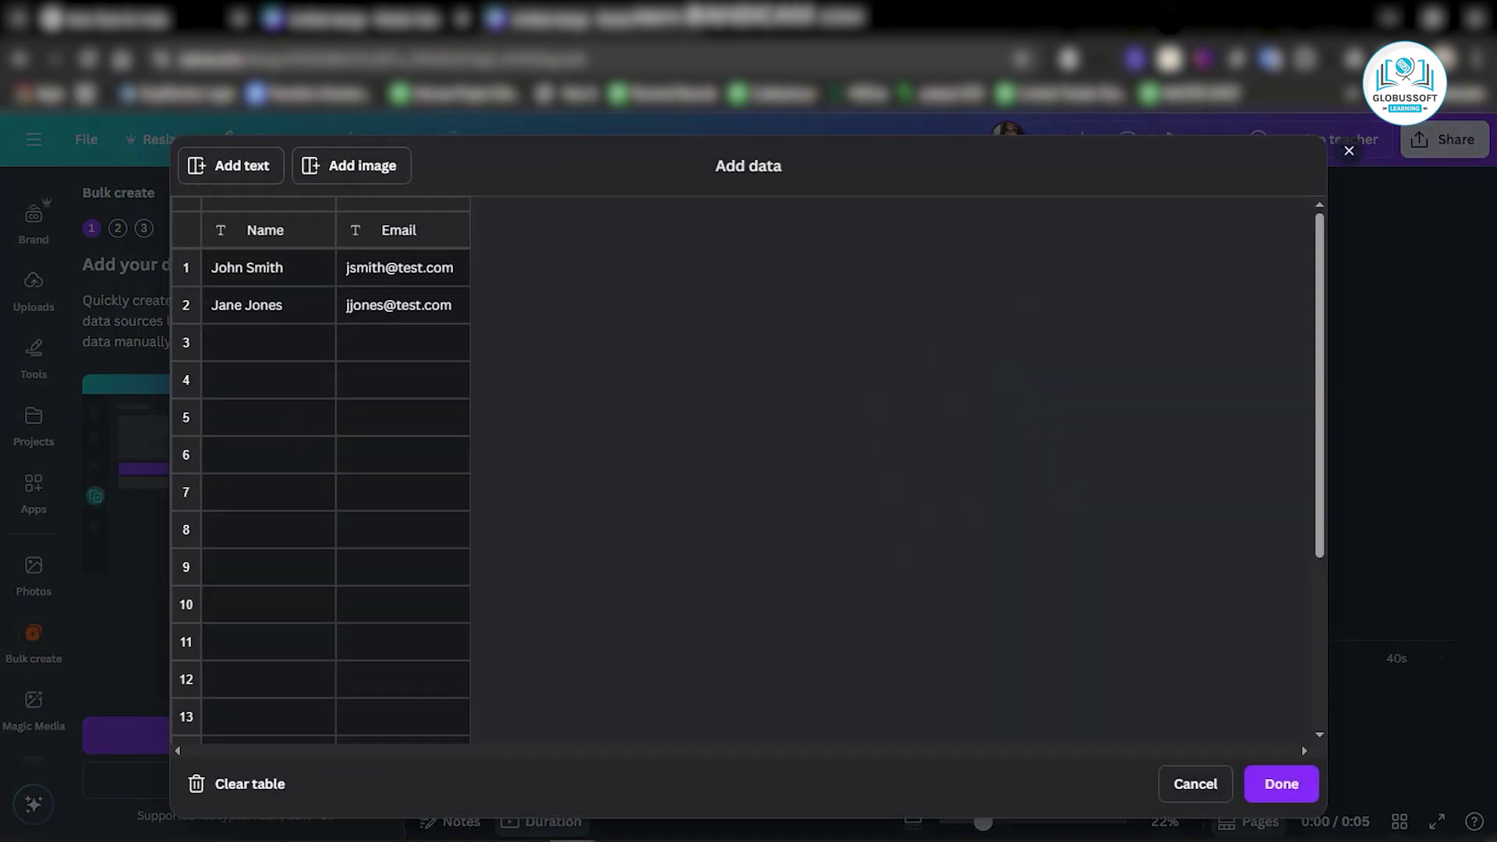
pyautogui.click(238, 783)
# Step: Copy the header row Topic, Part 1, Part 2 from the ChatGPT facts table into the header of the Canva data table
pyautogui.hotkey('alt', 'Tab')
pyautogui.hotkey('alt', 'Tab')
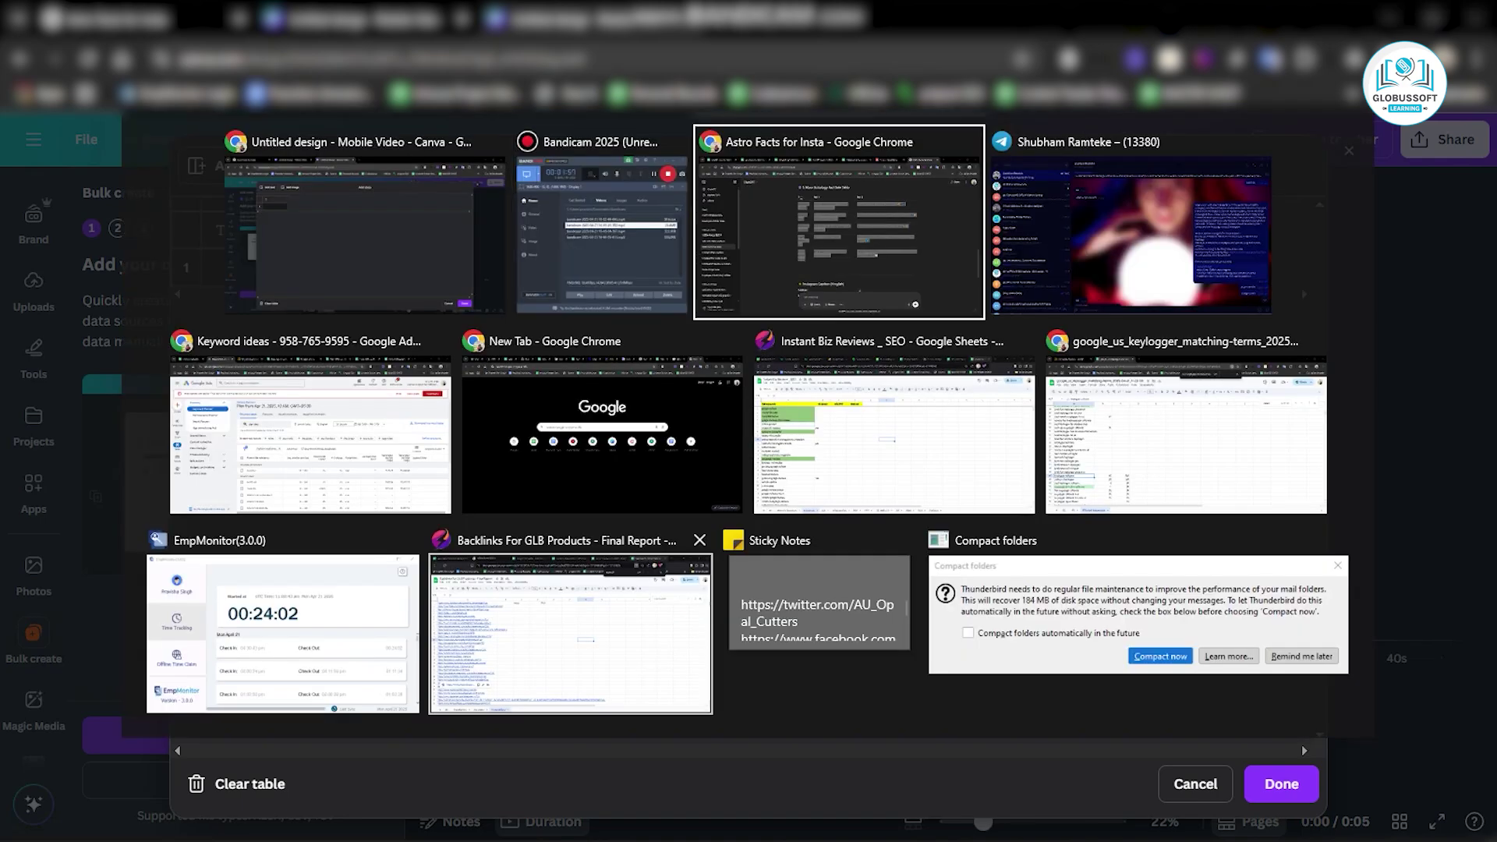
pyautogui.moveTo(525, 218); pyautogui.dragTo(876, 219)
pyautogui.hotkey('ctrl', 'c')
pyautogui.hotkey('alt', 'Tab')
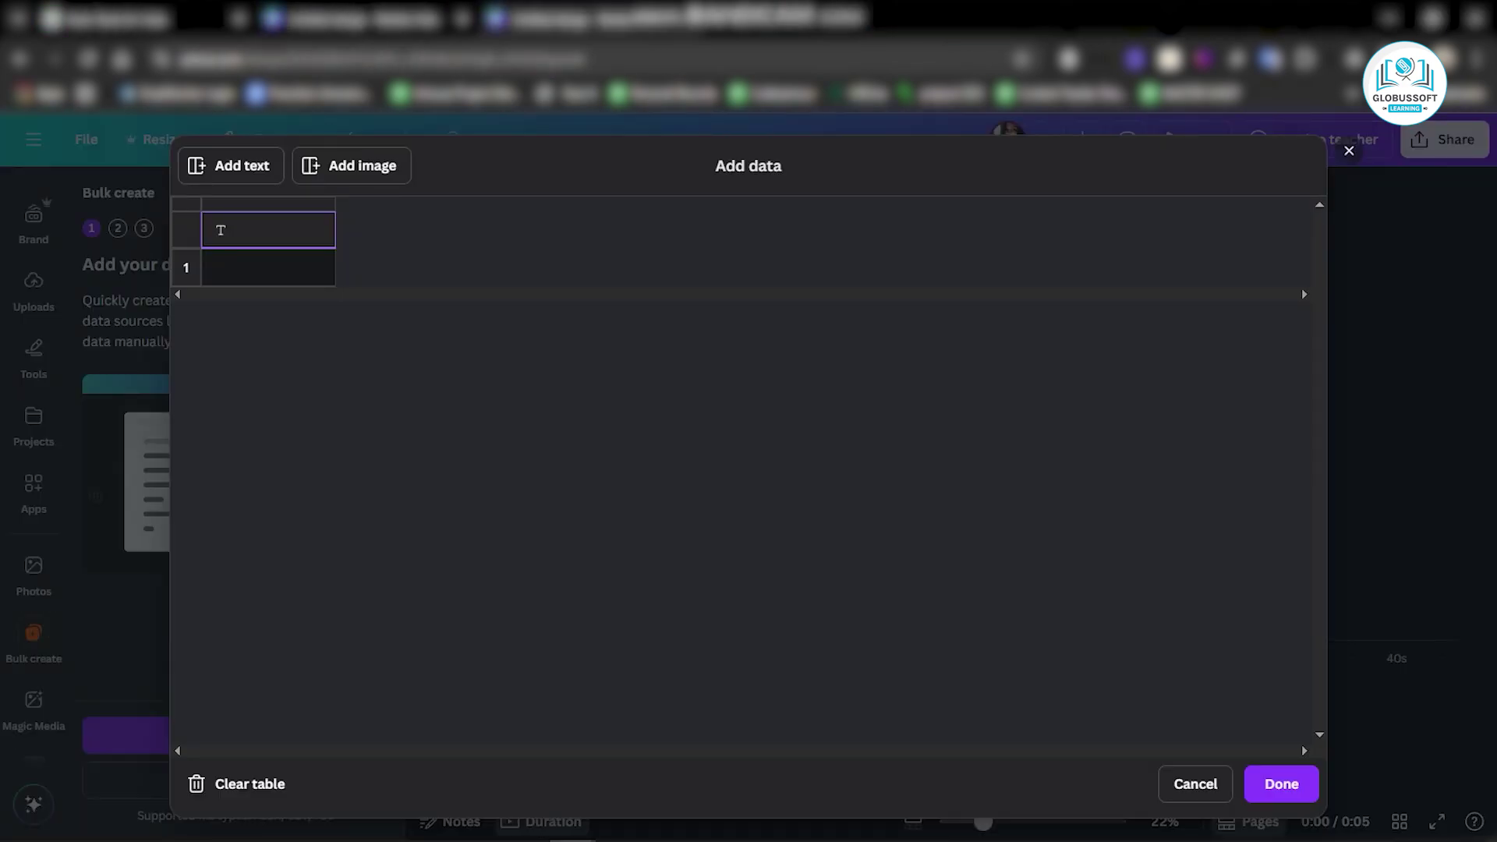
pyautogui.hotkey('ctrl', 'v')
# Step: Copy the five fact rows under "5 More Astrology Fact Sets Table" from ChatGPT into the Canva data table and finish data entry
pyautogui.hotkey('alt', 'Tab')
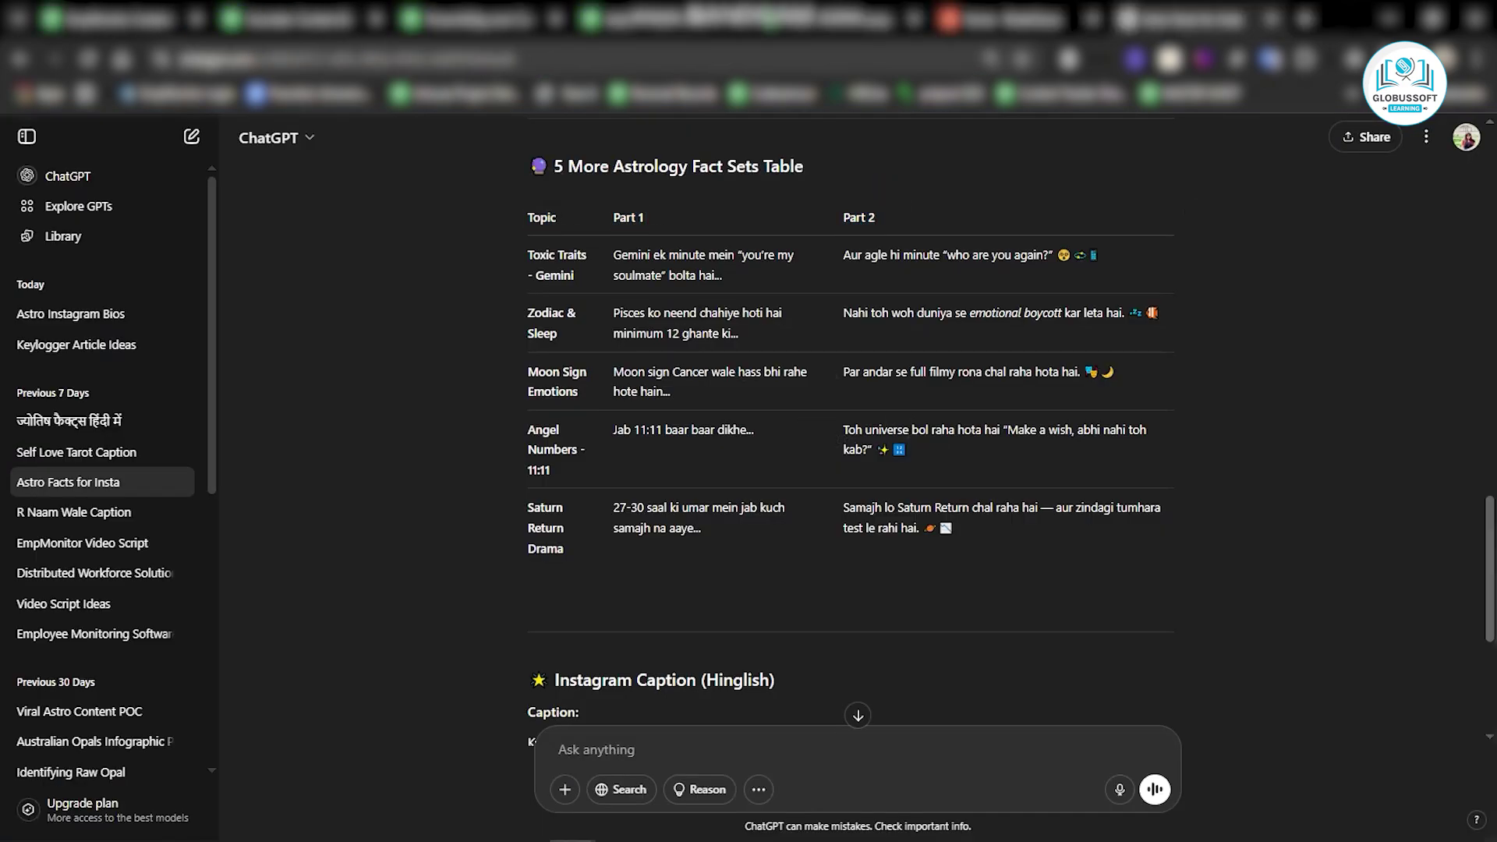
pyautogui.moveTo(527, 248); pyautogui.dragTo(951, 530)
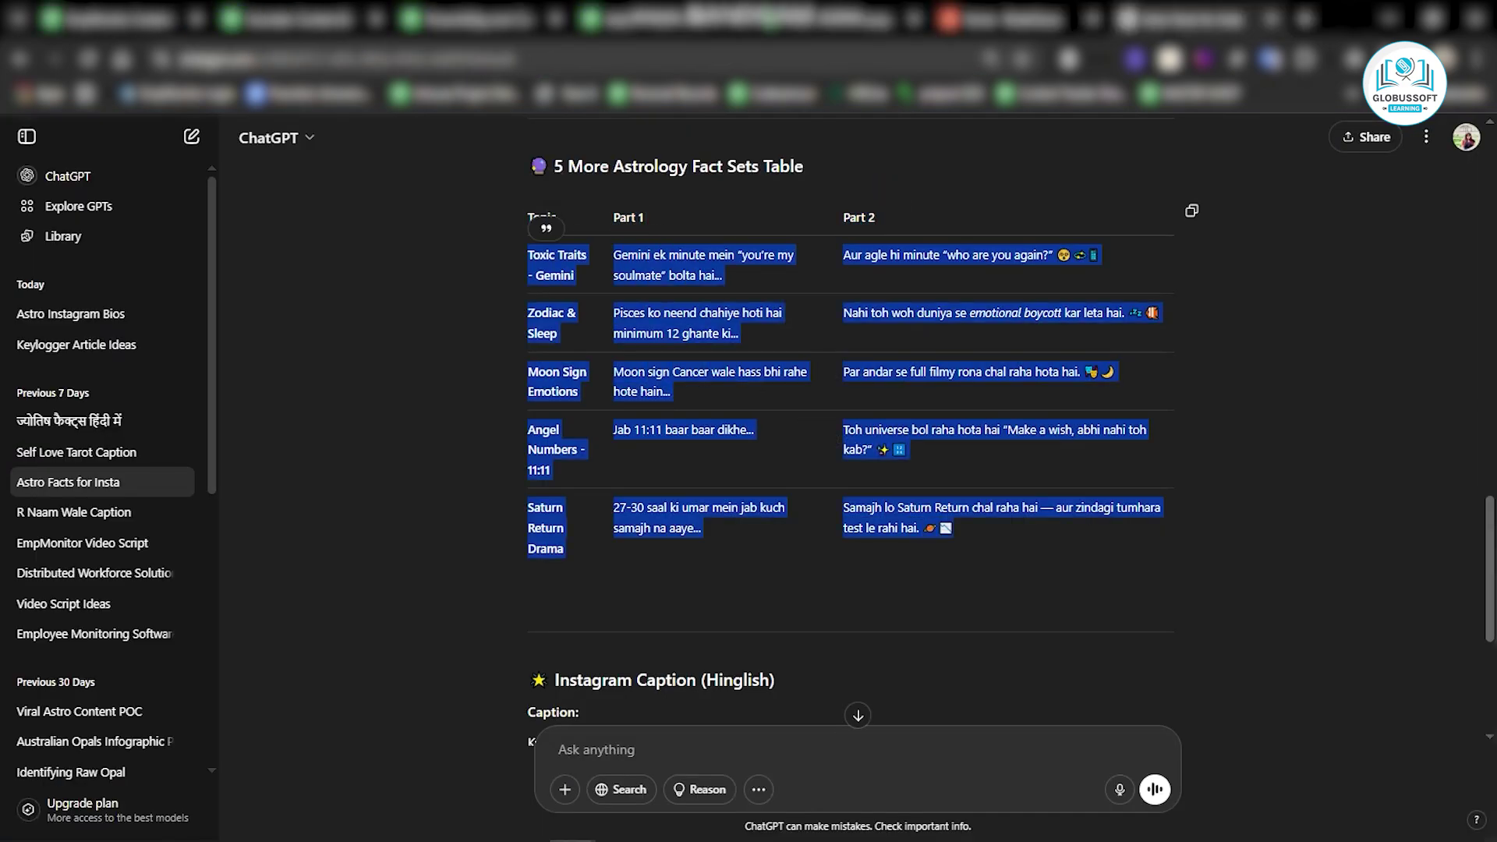
pyautogui.hotkey('alt', 'Tab')
pyautogui.hotkey('ctrl', 'v')
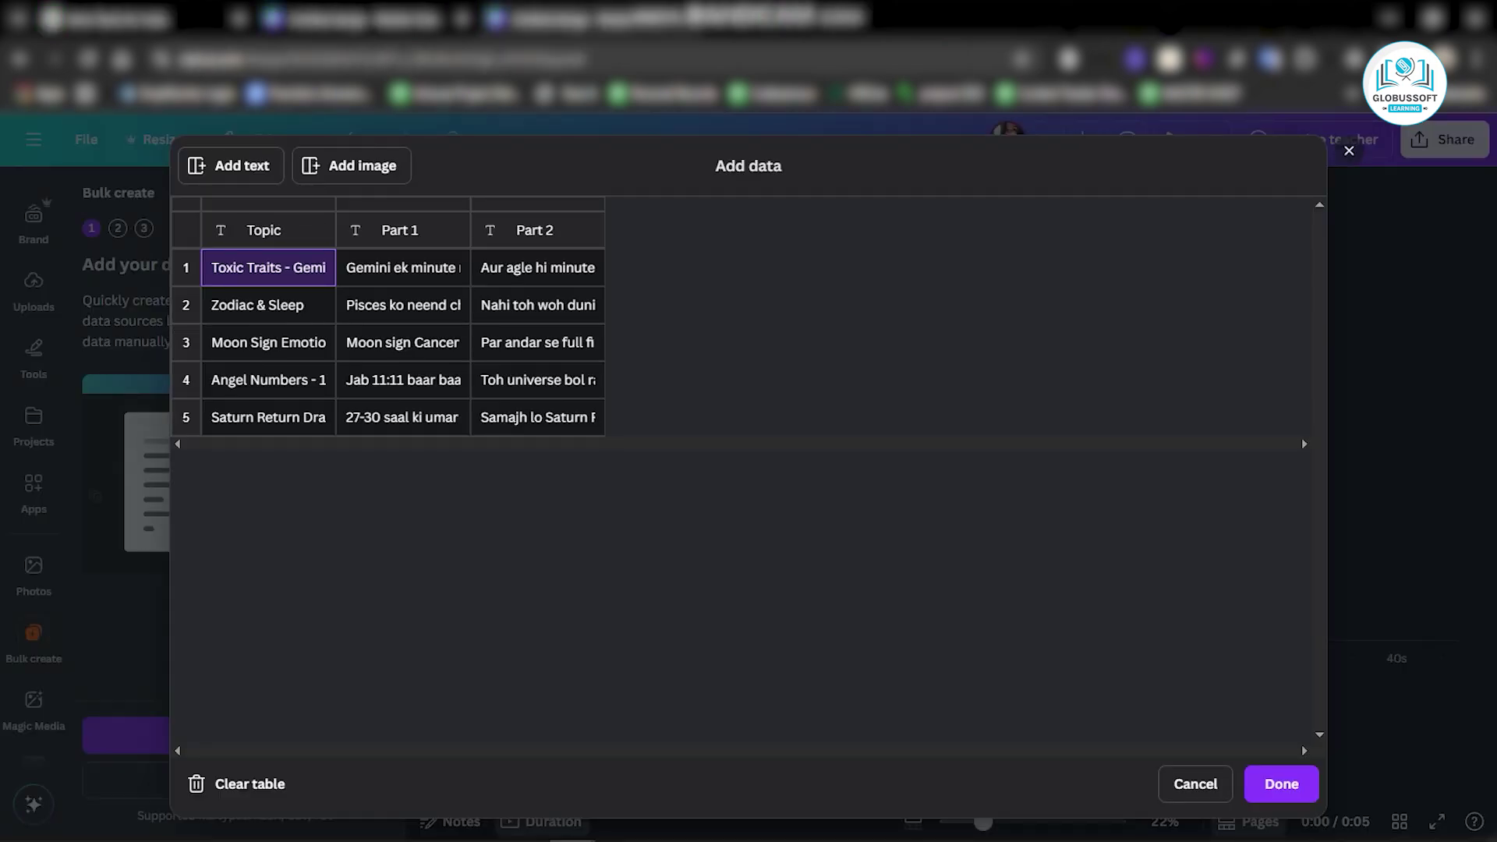
pyautogui.click(1281, 783)
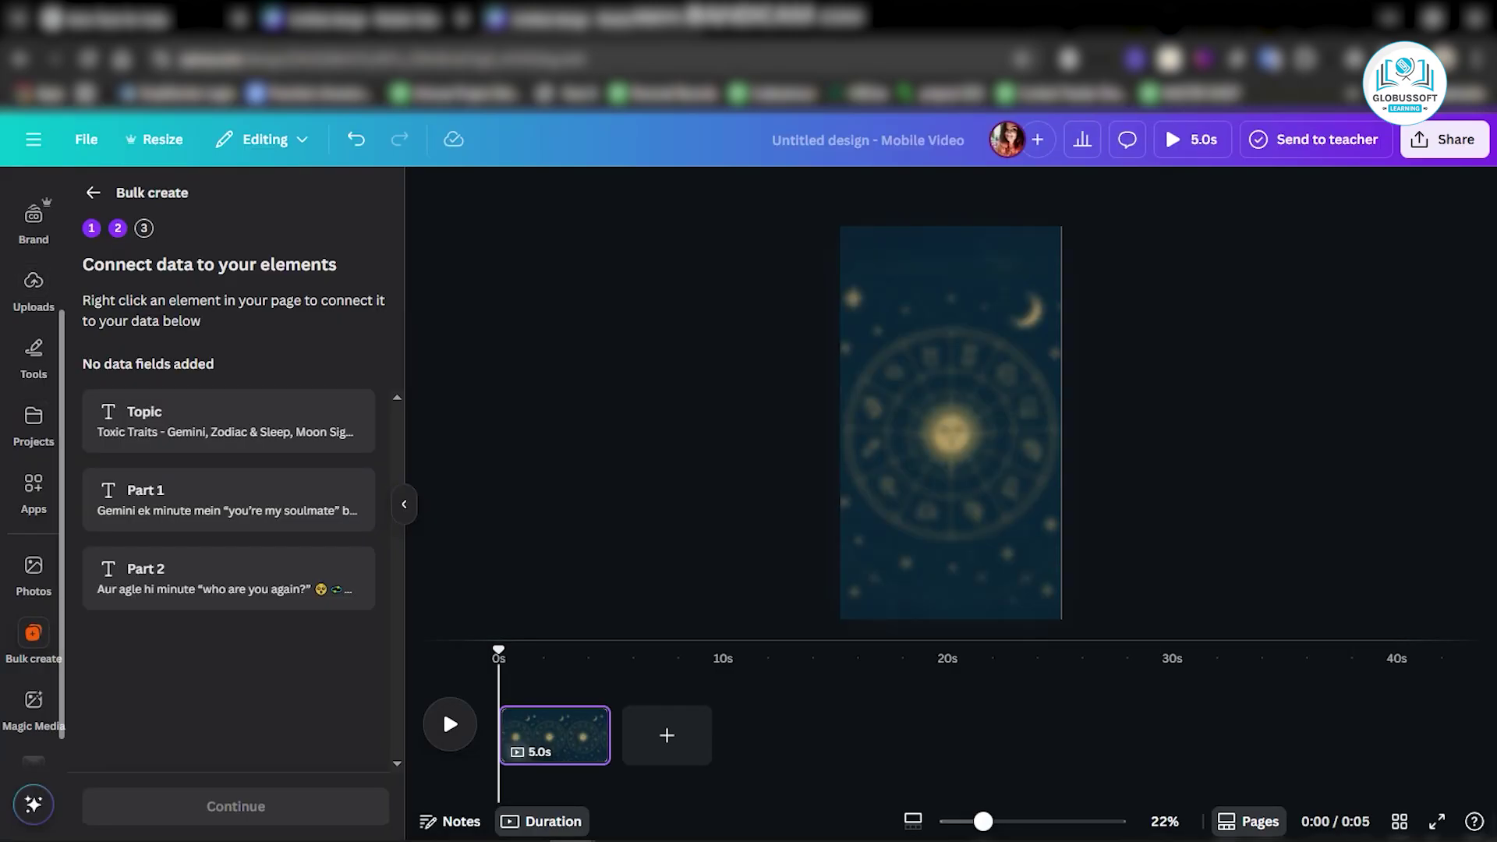
# Step: Add the pink neon "Shine and sparkle!" text combination, delete its lower line and change "Shine" to "Topic"
pyautogui.scroll(3, 34, 483)
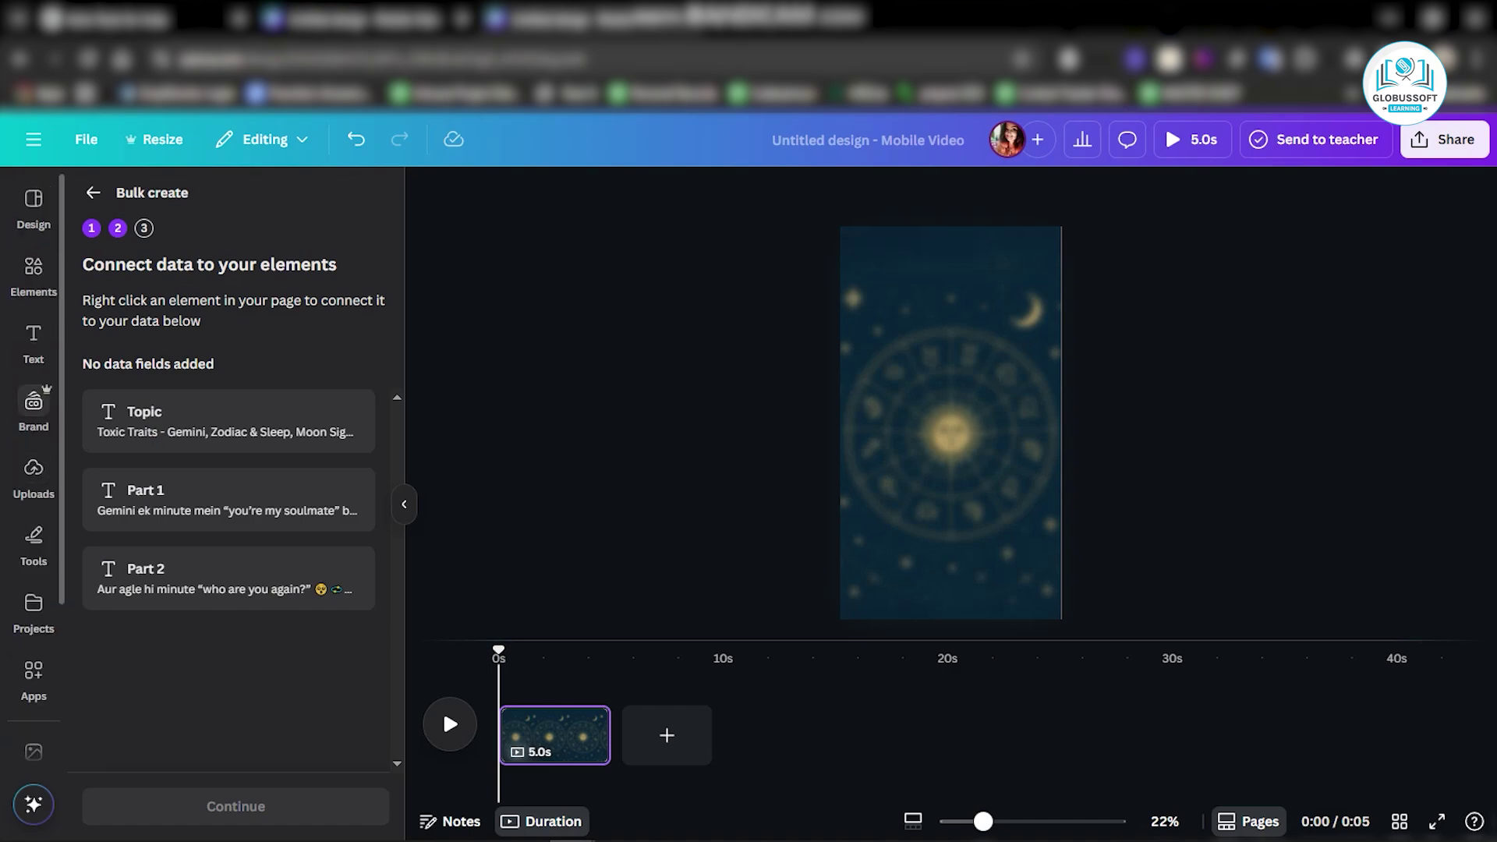
pyautogui.click(33, 335)
pyautogui.scroll(-5, 234, 546)
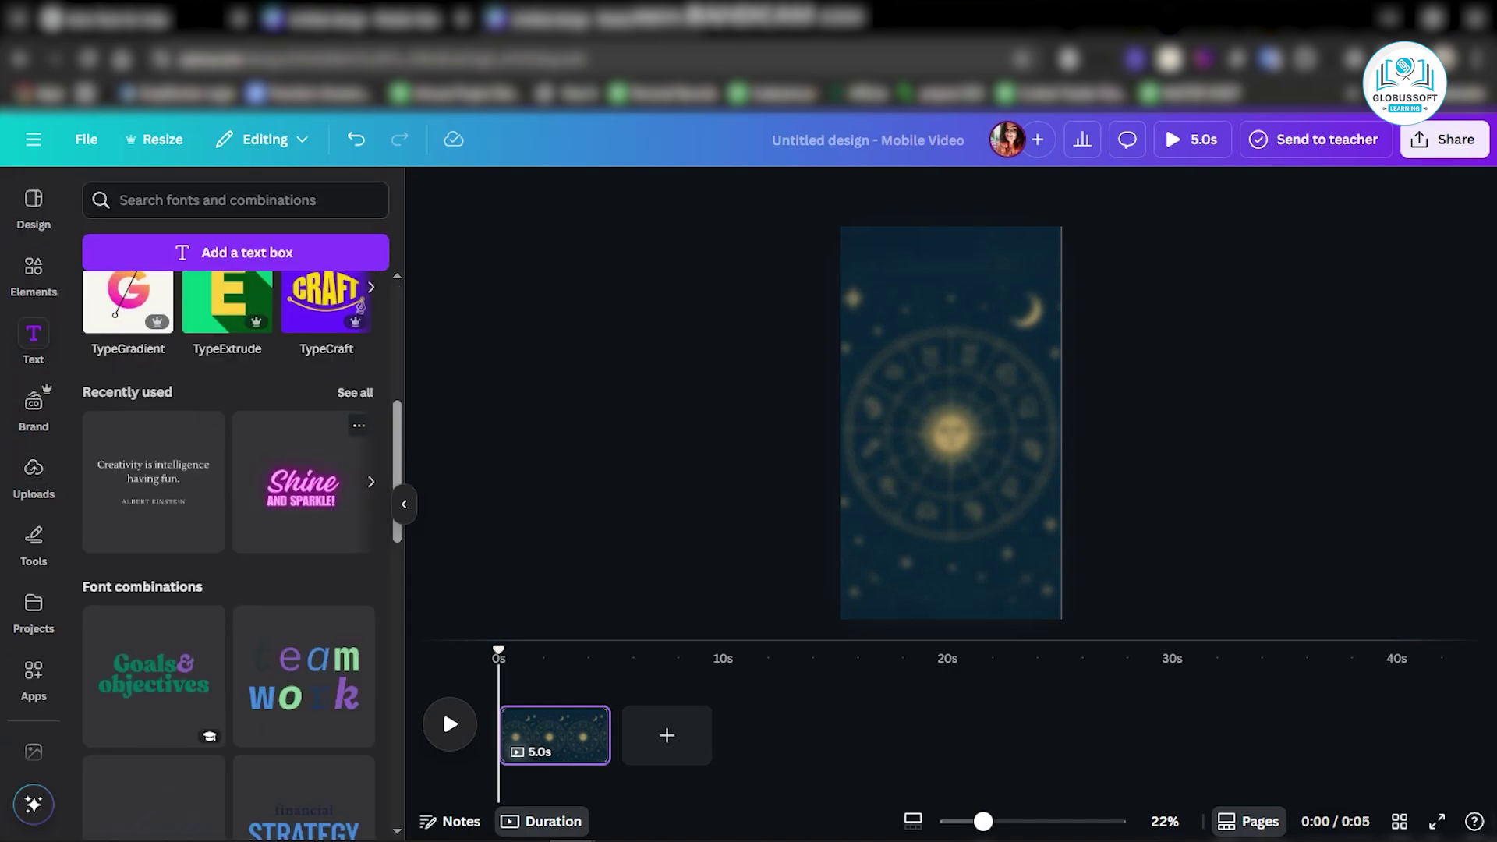
pyautogui.click(304, 480)
pyautogui.click(950, 452)
pyautogui.press('Delete')
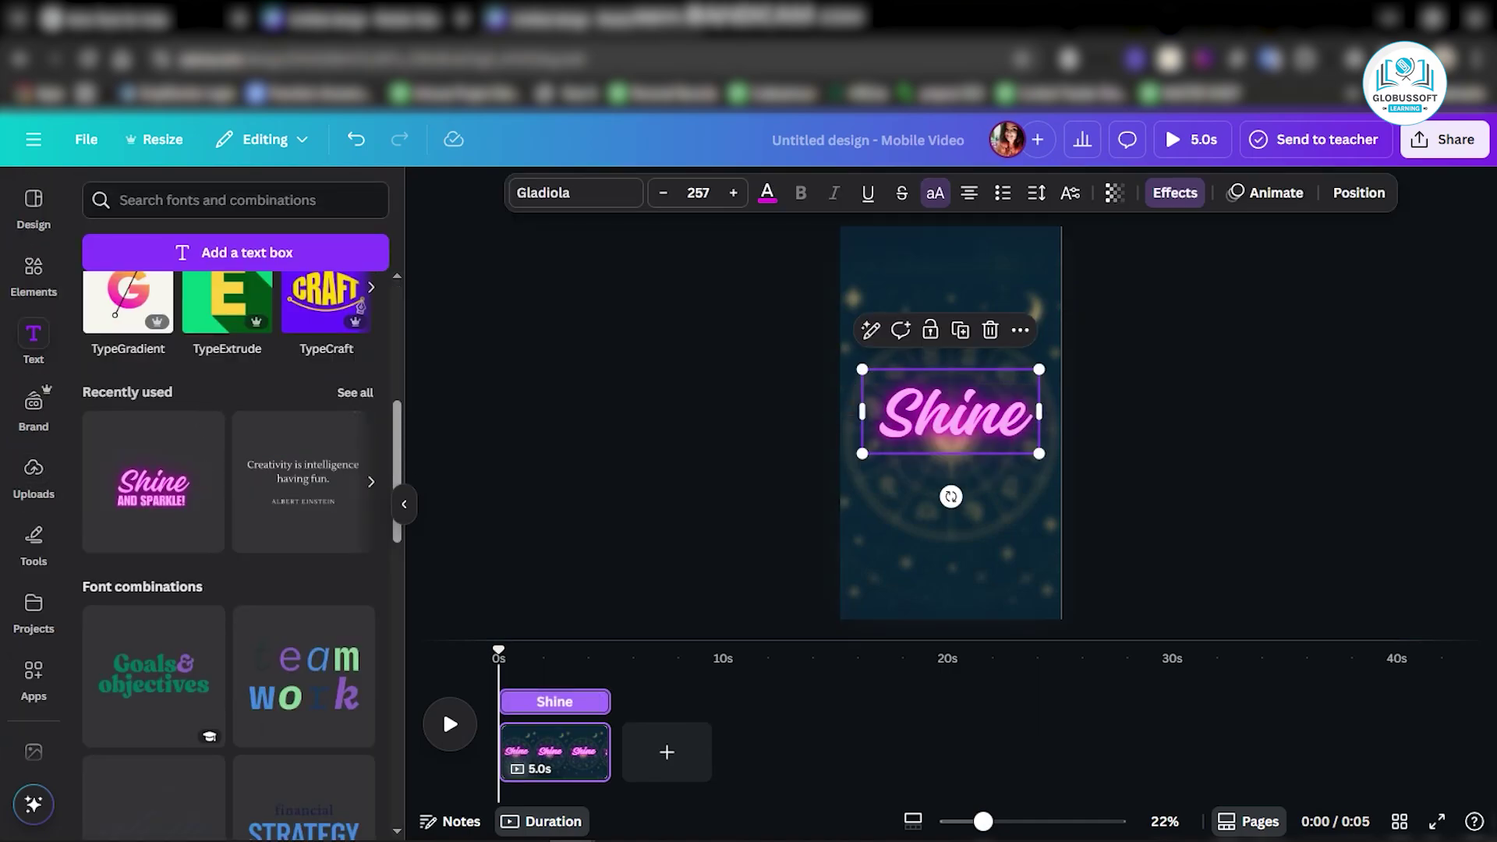
pyautogui.doubleClick(950, 413)
pyautogui.write('Topic')
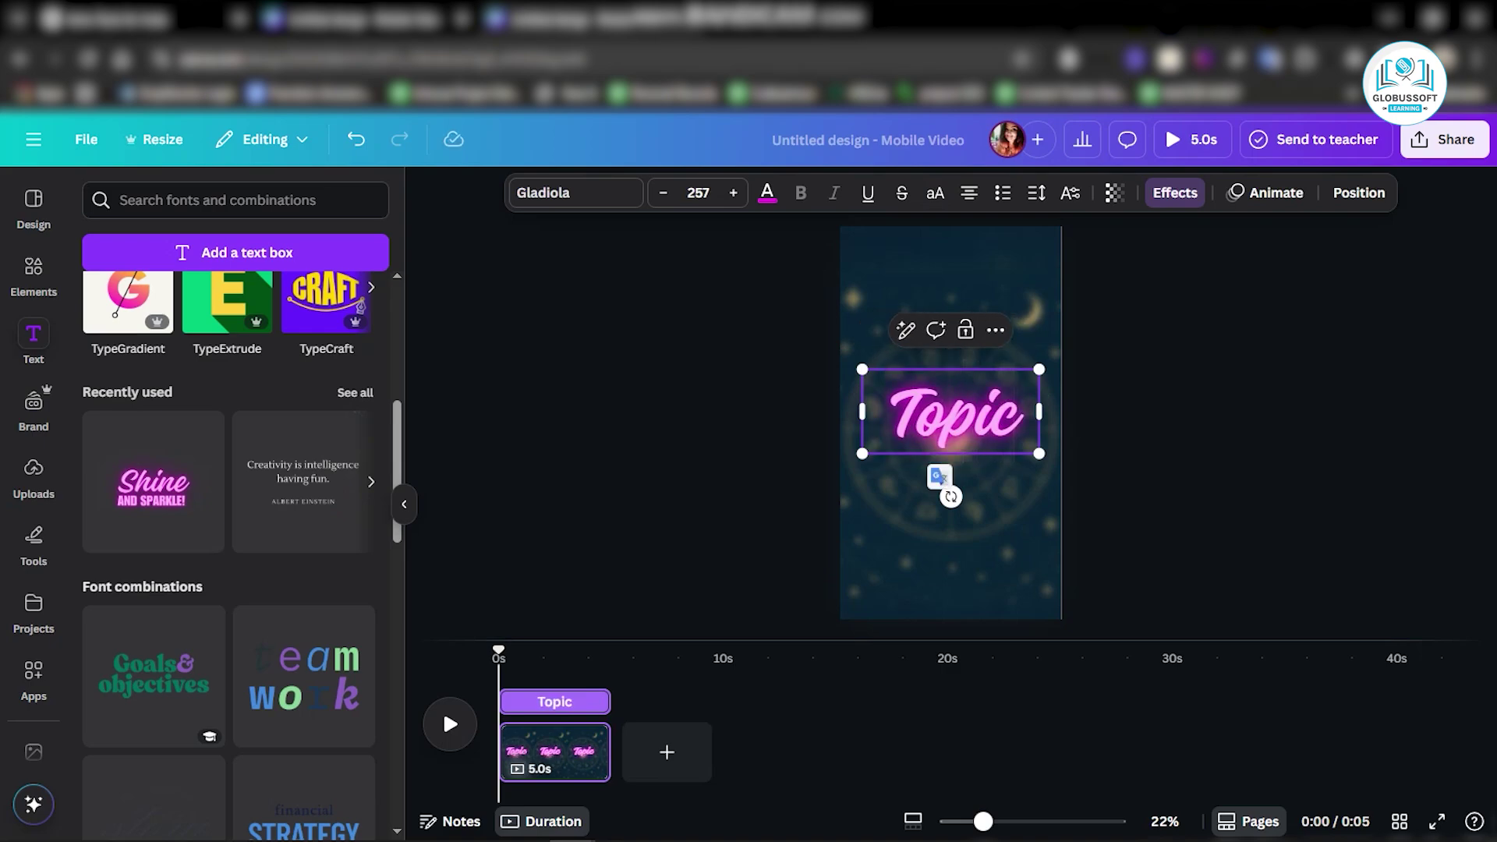
# Step: Move the "Topic" text near the page's upper edge, reduce it to font size 230 and centre it horizontally
pyautogui.click(940, 476)
pyautogui.moveTo(951, 420); pyautogui.dragTo(951, 300)
pyautogui.moveTo(1038, 332); pyautogui.dragTo(1021, 321)
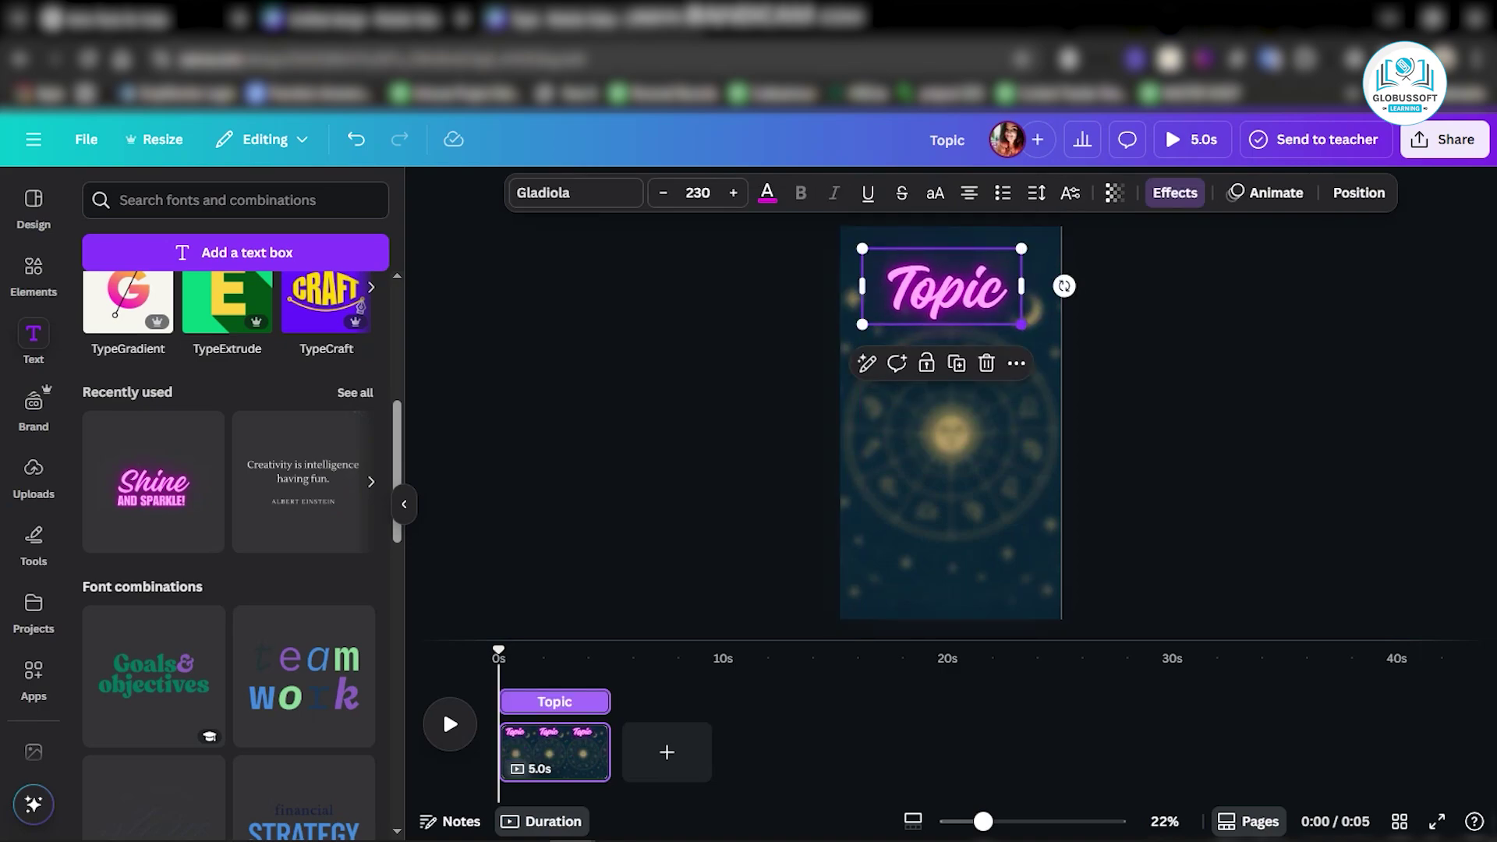
pyautogui.moveTo(942, 288); pyautogui.dragTo(951, 288)
# Step: Add the "Creativity is intelligence having fun." text combination, remove its author line and change the quote to "Part 1"
pyautogui.click(302, 482)
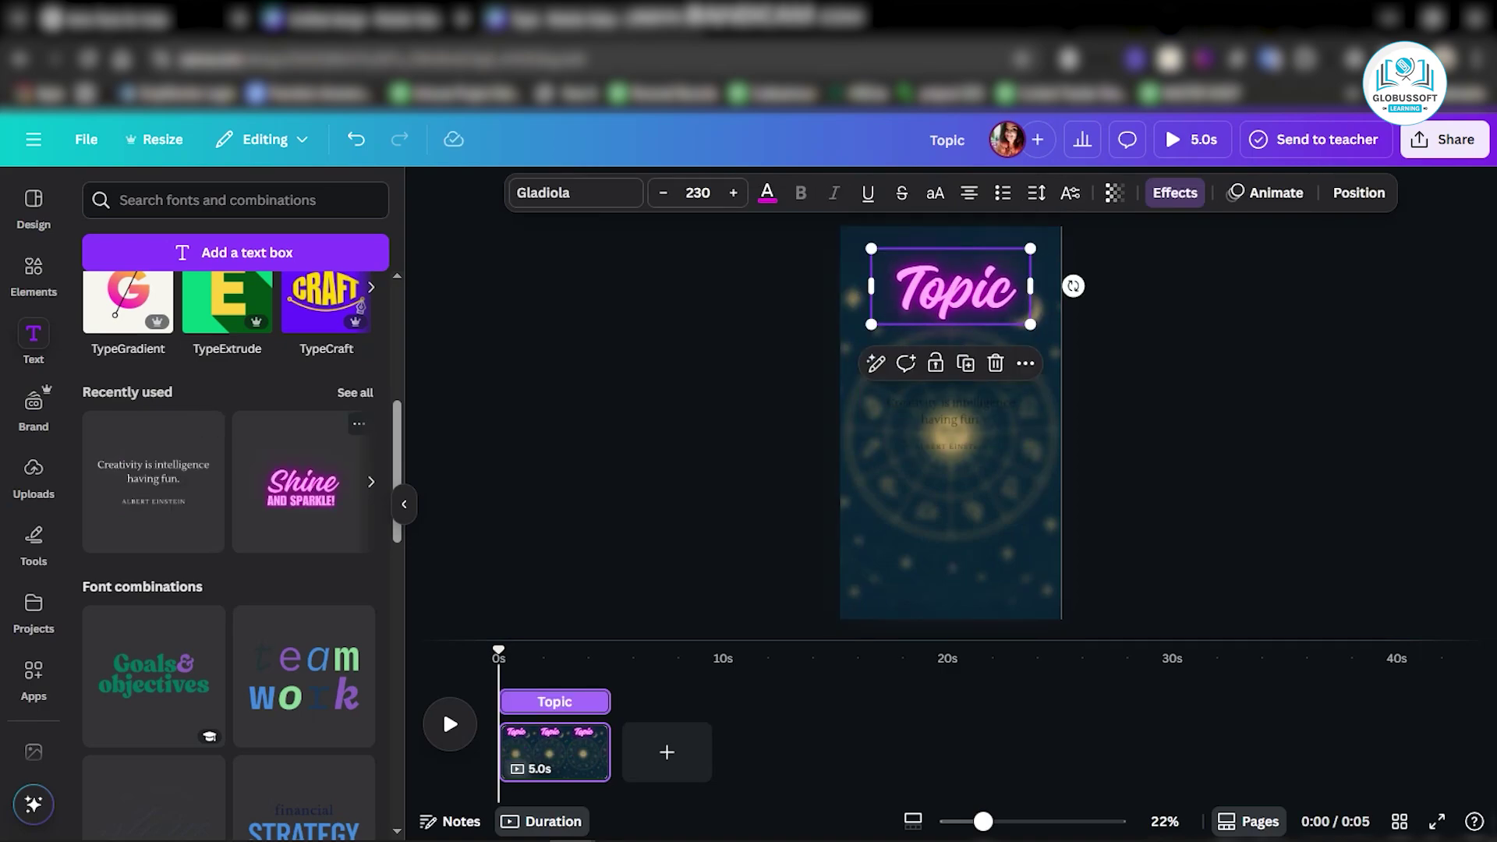
pyautogui.doubleClick(950, 410)
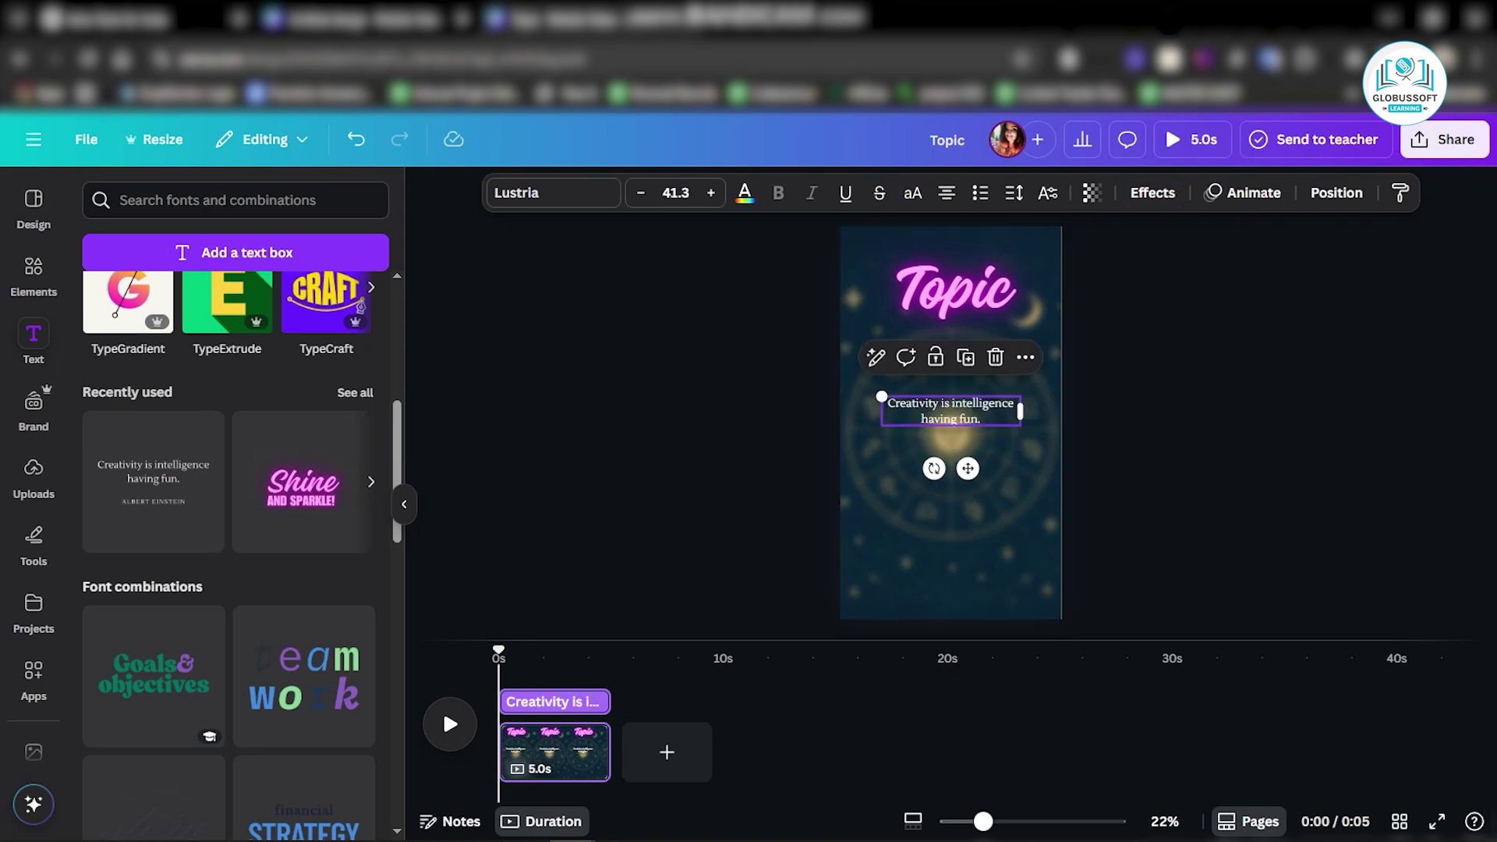
pyautogui.press('BackSpace')
pyautogui.write('Par')
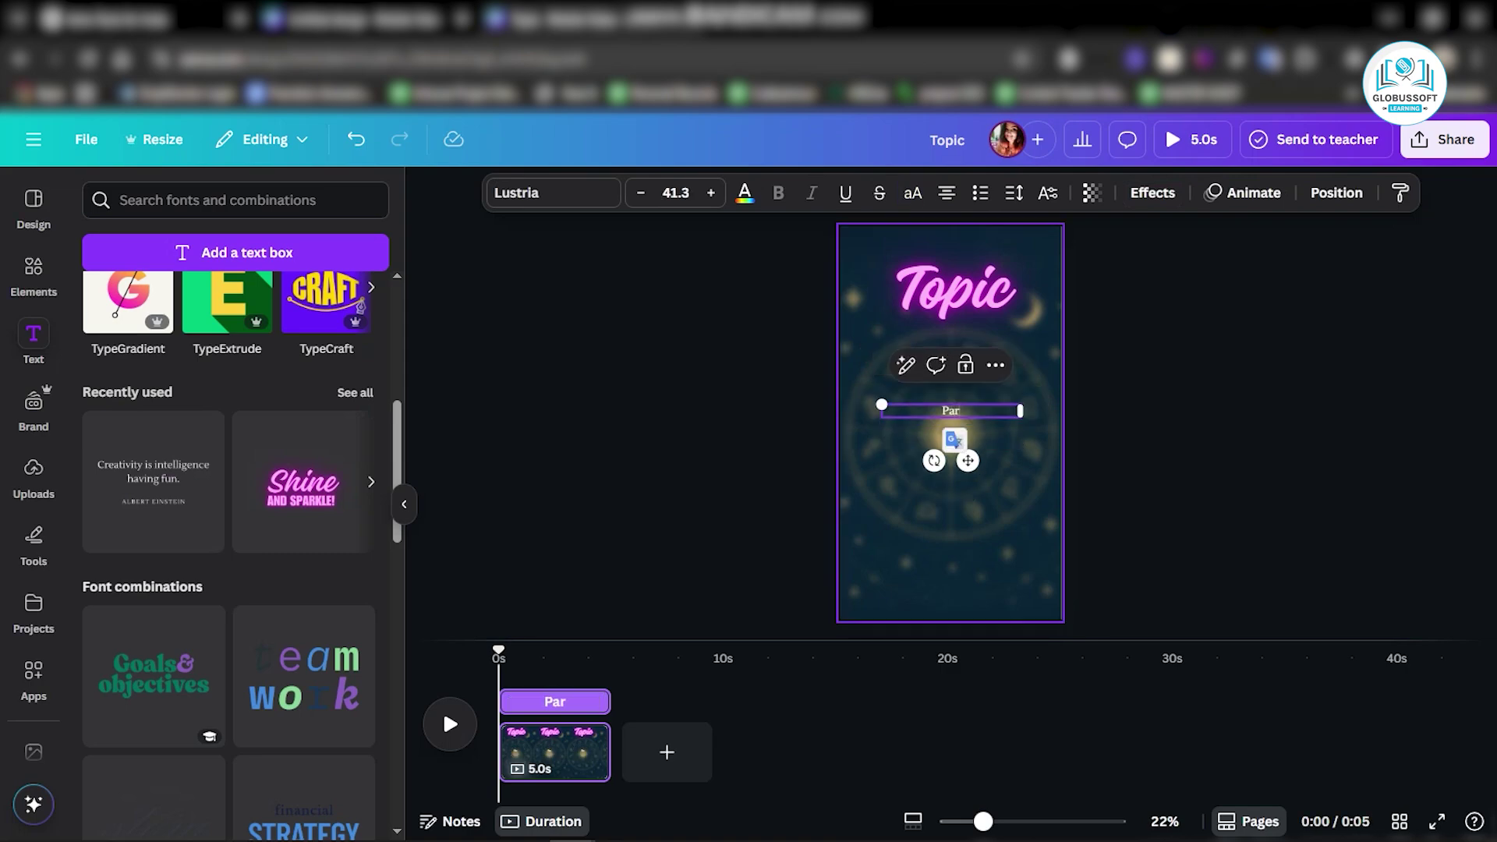
pyautogui.write('t 1')
pyautogui.press('Escape')
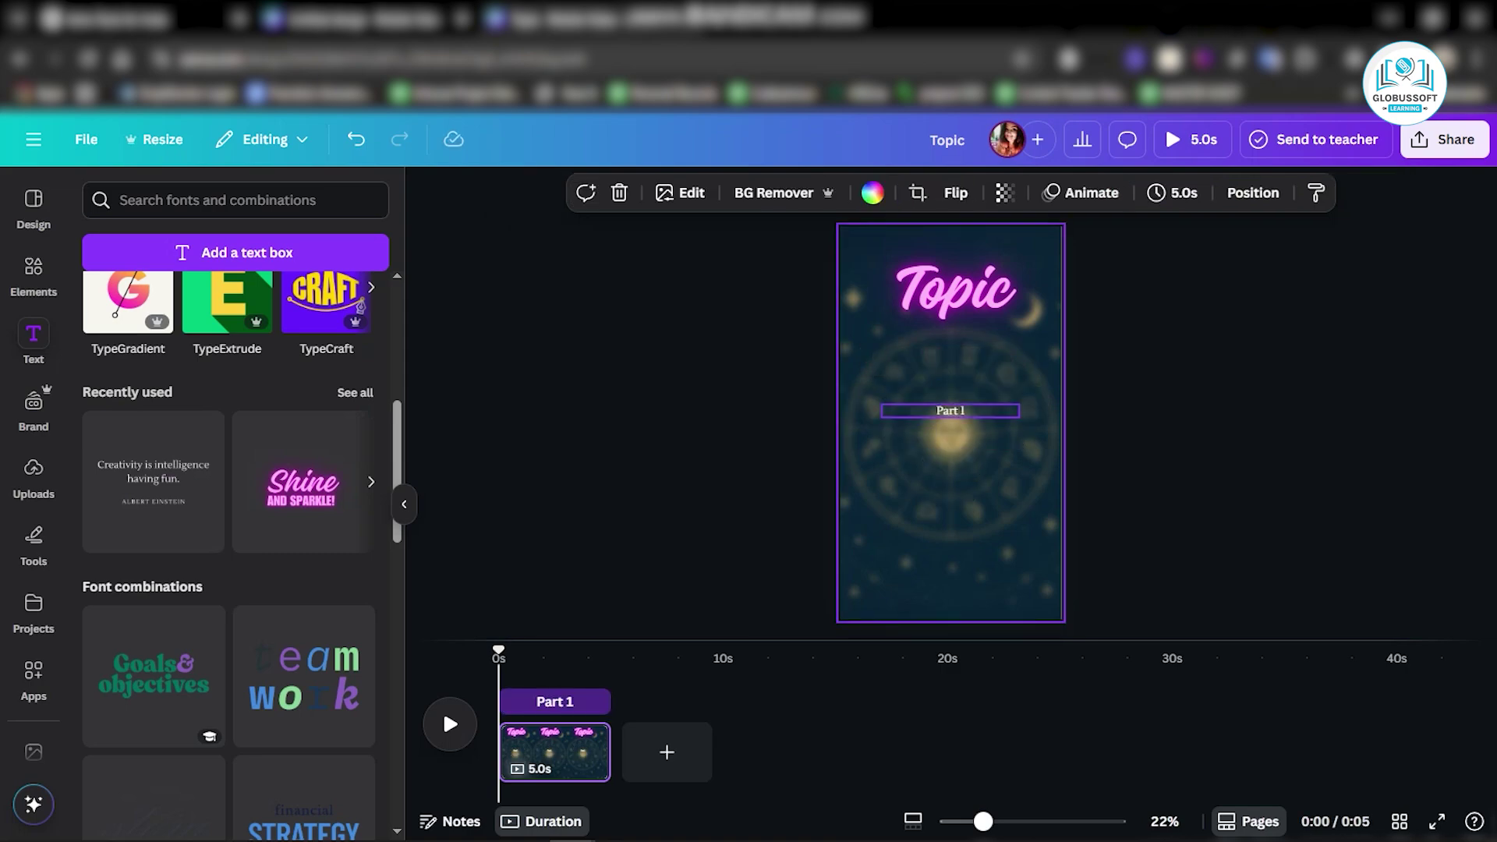
# Step: Enlarge the "Part 1" text to font size 94.2, centre it below "Topic" and place a duplicate beneath it
pyautogui.moveTo(1019, 411); pyautogui.dragTo(796, 388)
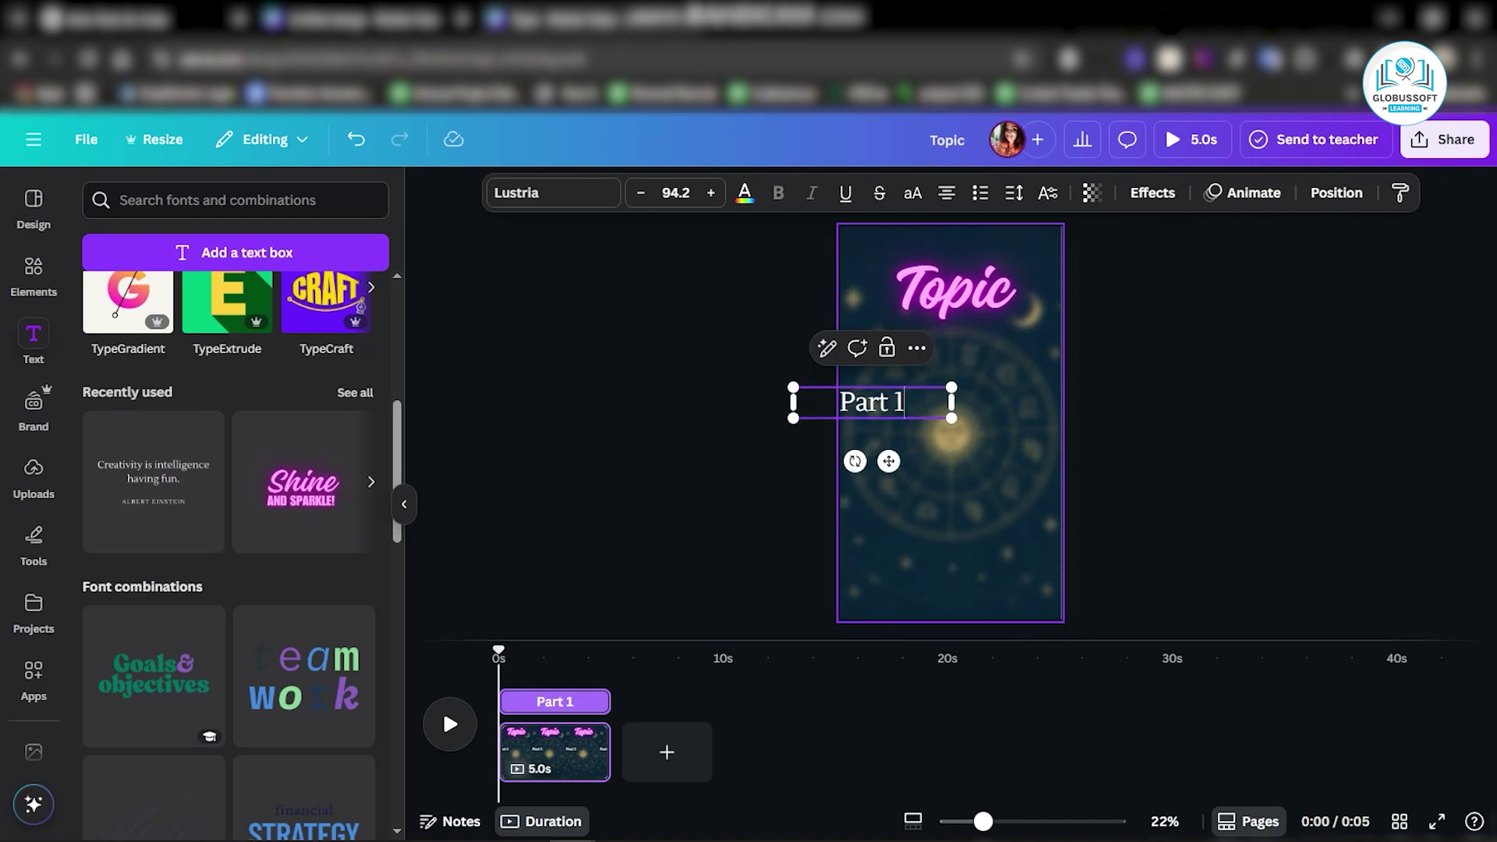
pyautogui.moveTo(888, 457); pyautogui.dragTo(967, 450)
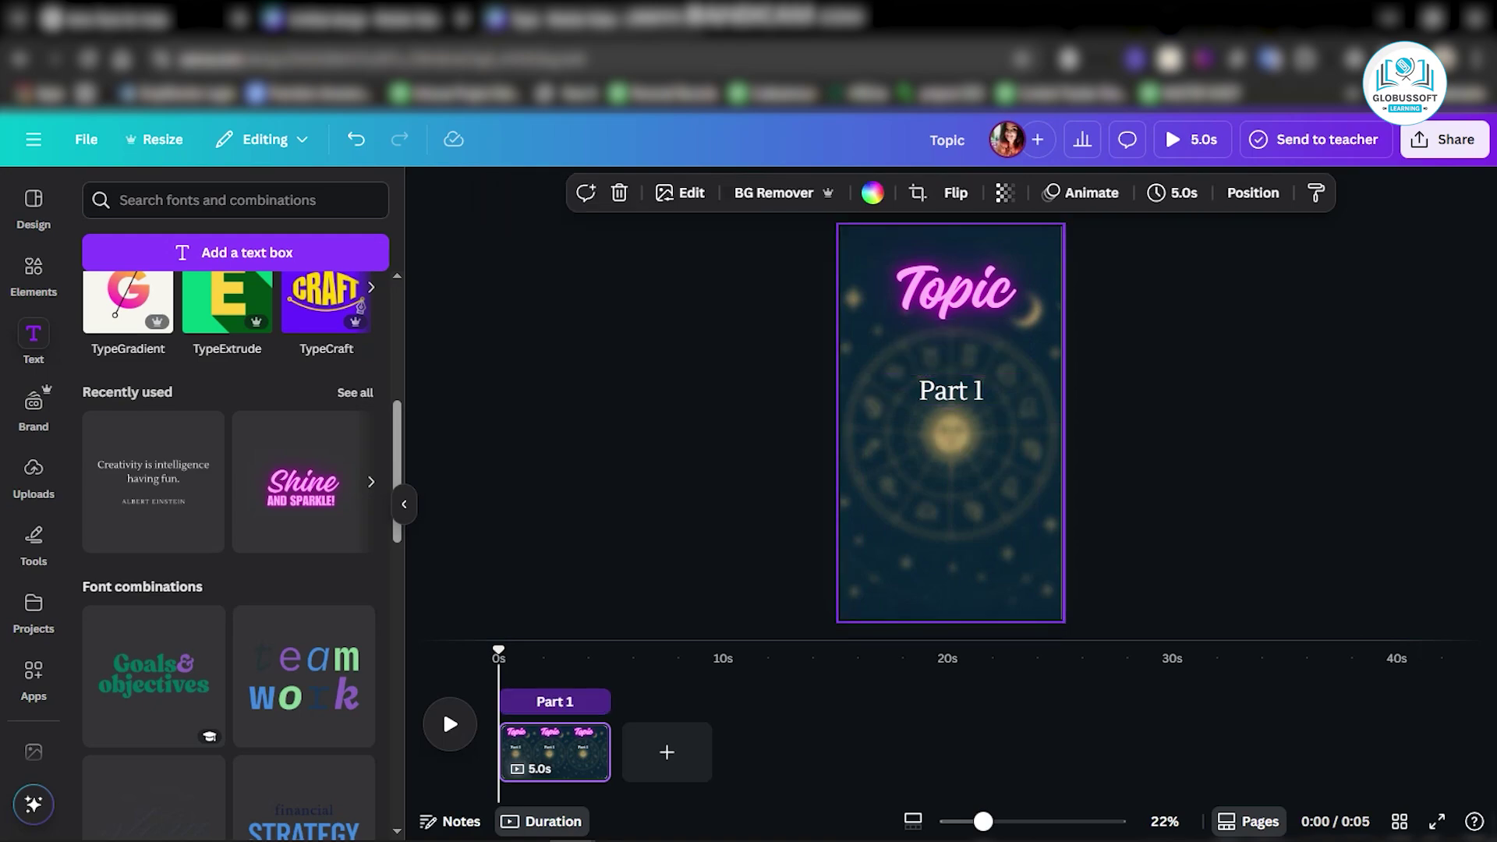
pyautogui.click(966, 336)
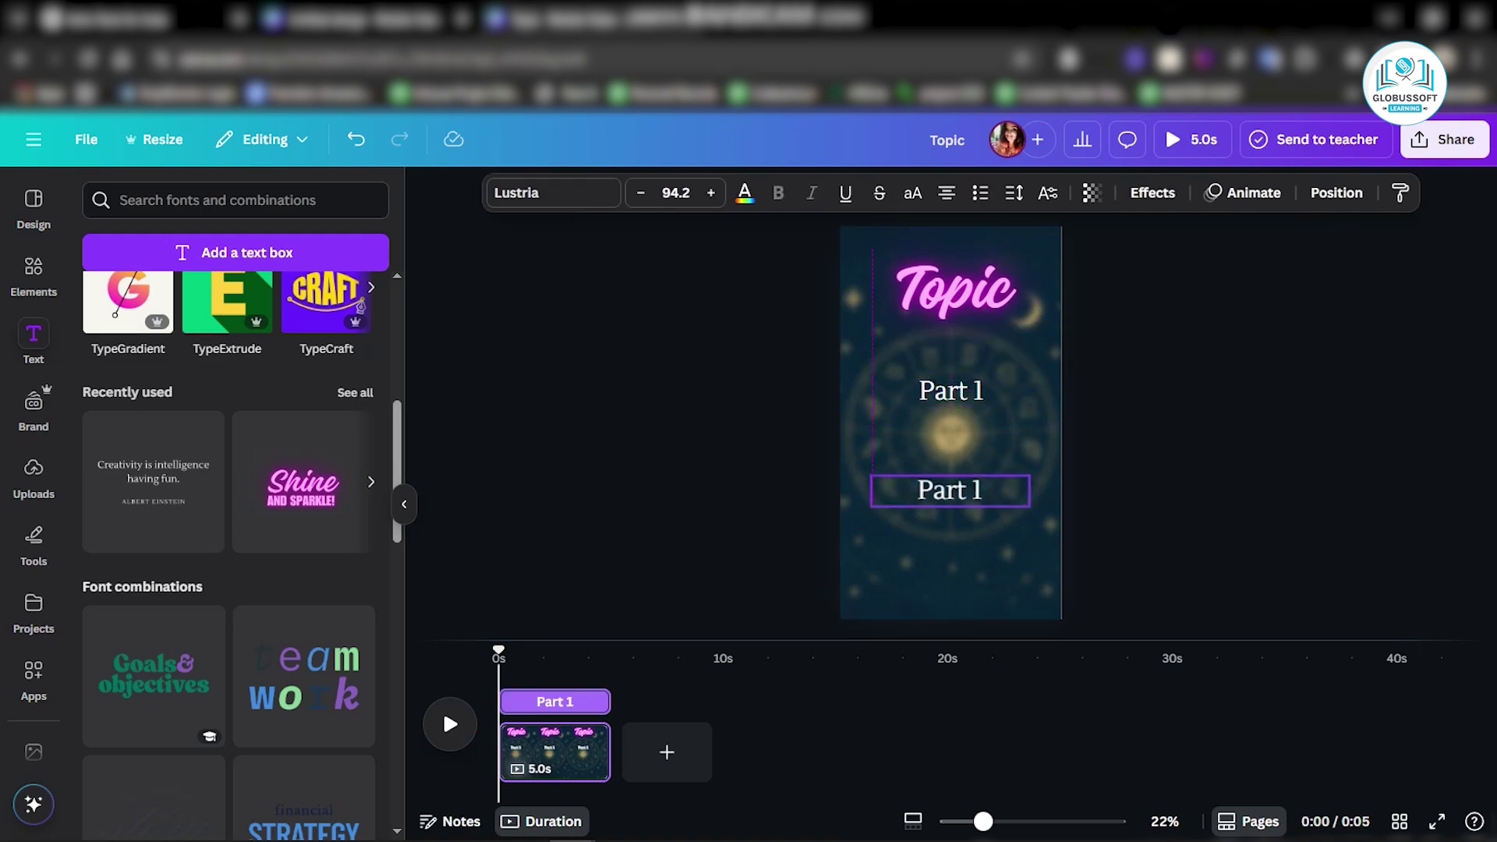
pyautogui.moveTo(951, 488)
pyautogui.mouseDown()
pyautogui.moveTo(951, 507)
pyautogui.moveTo(951, 489)
pyautogui.mouseUp()
pyautogui.press('Escape')
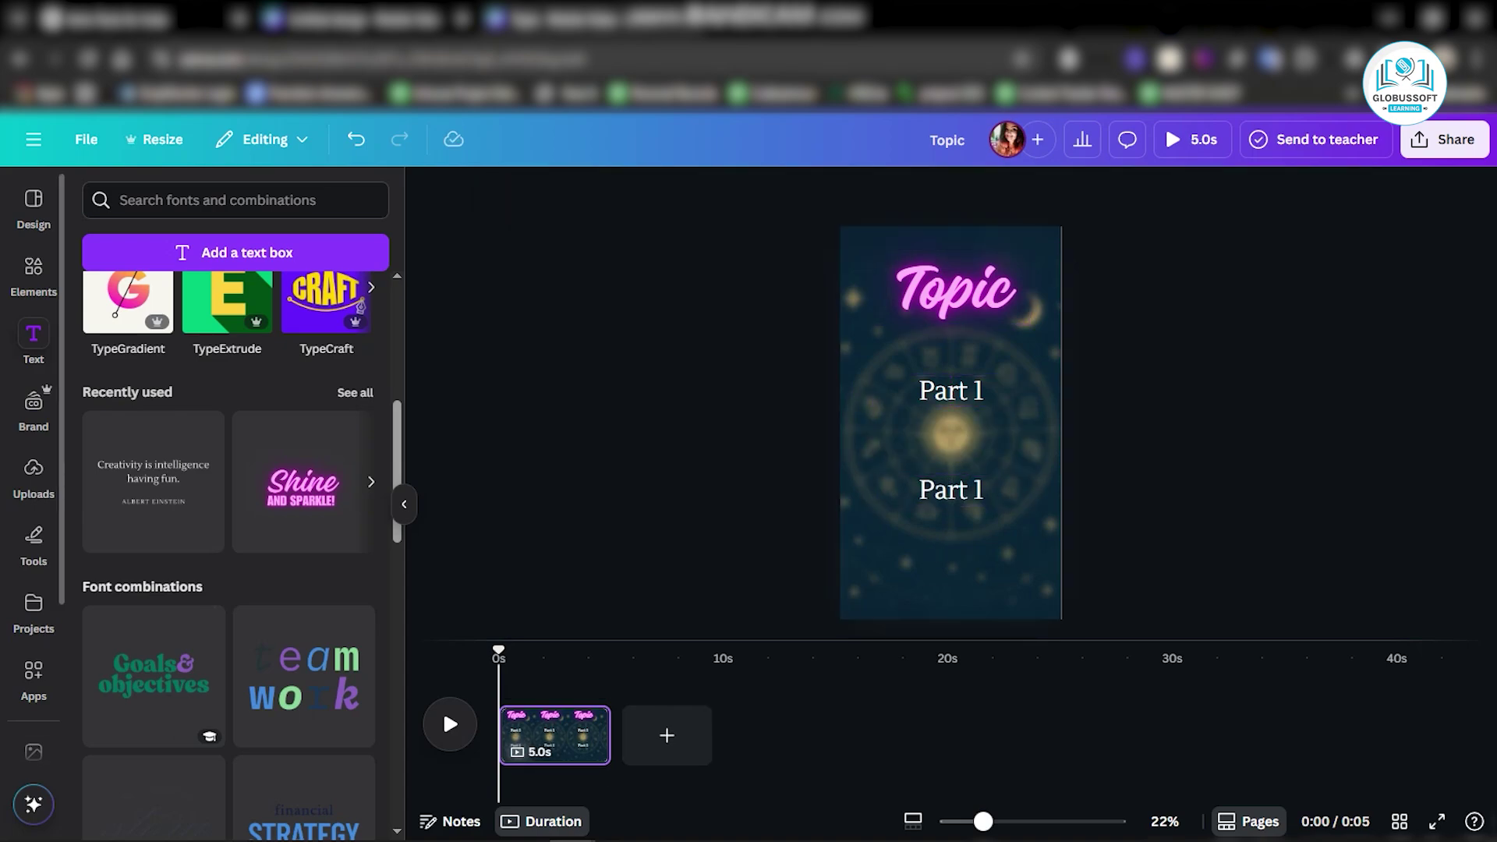
# Step: Return to Bulk create and connect the neon "Topic" text to the Topic data field
pyautogui.scroll(-3, 33, 639)
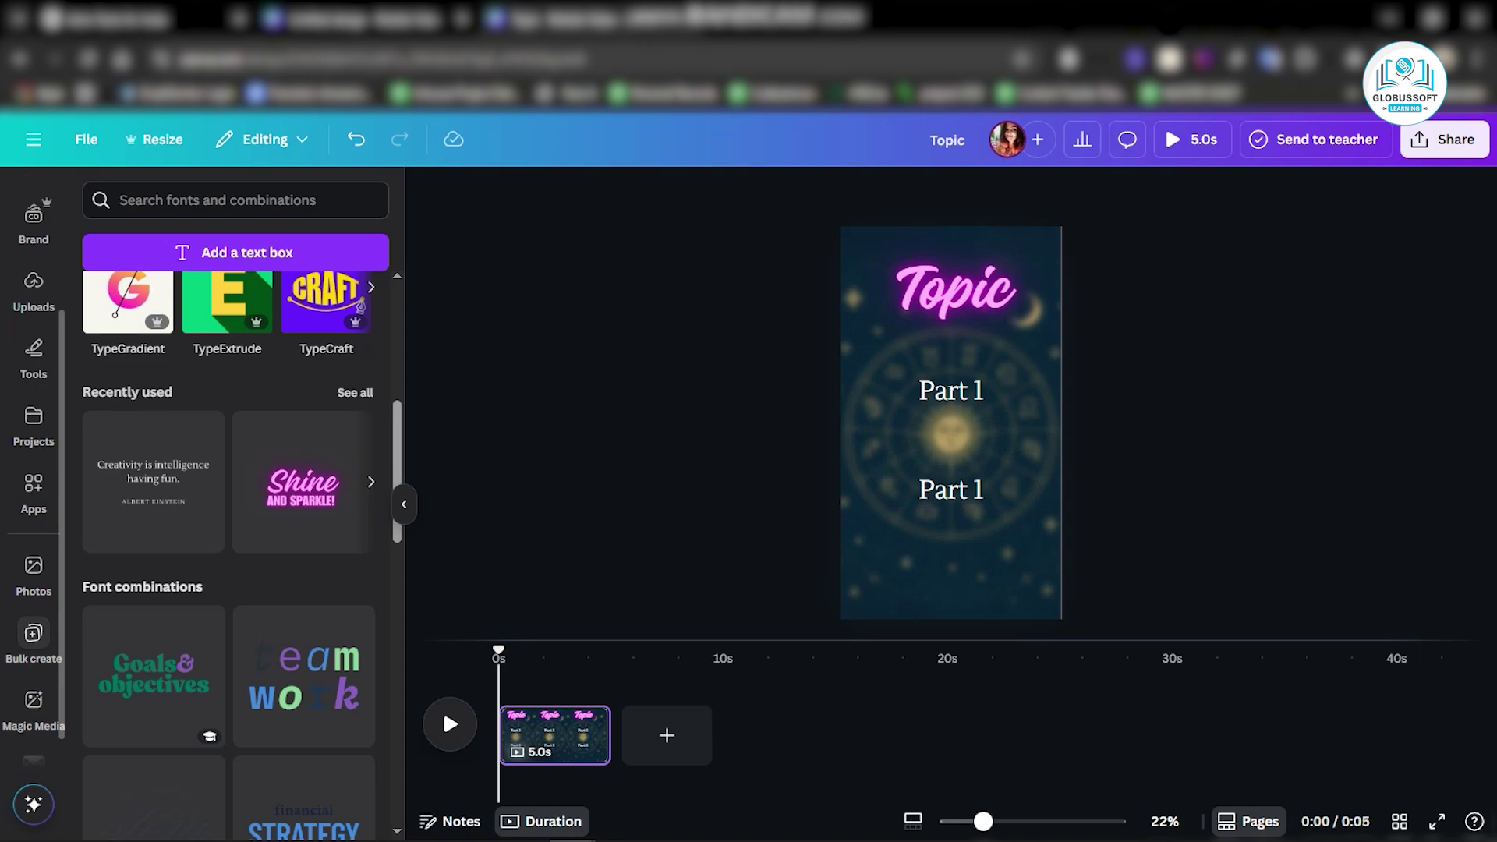
pyautogui.click(34, 633)
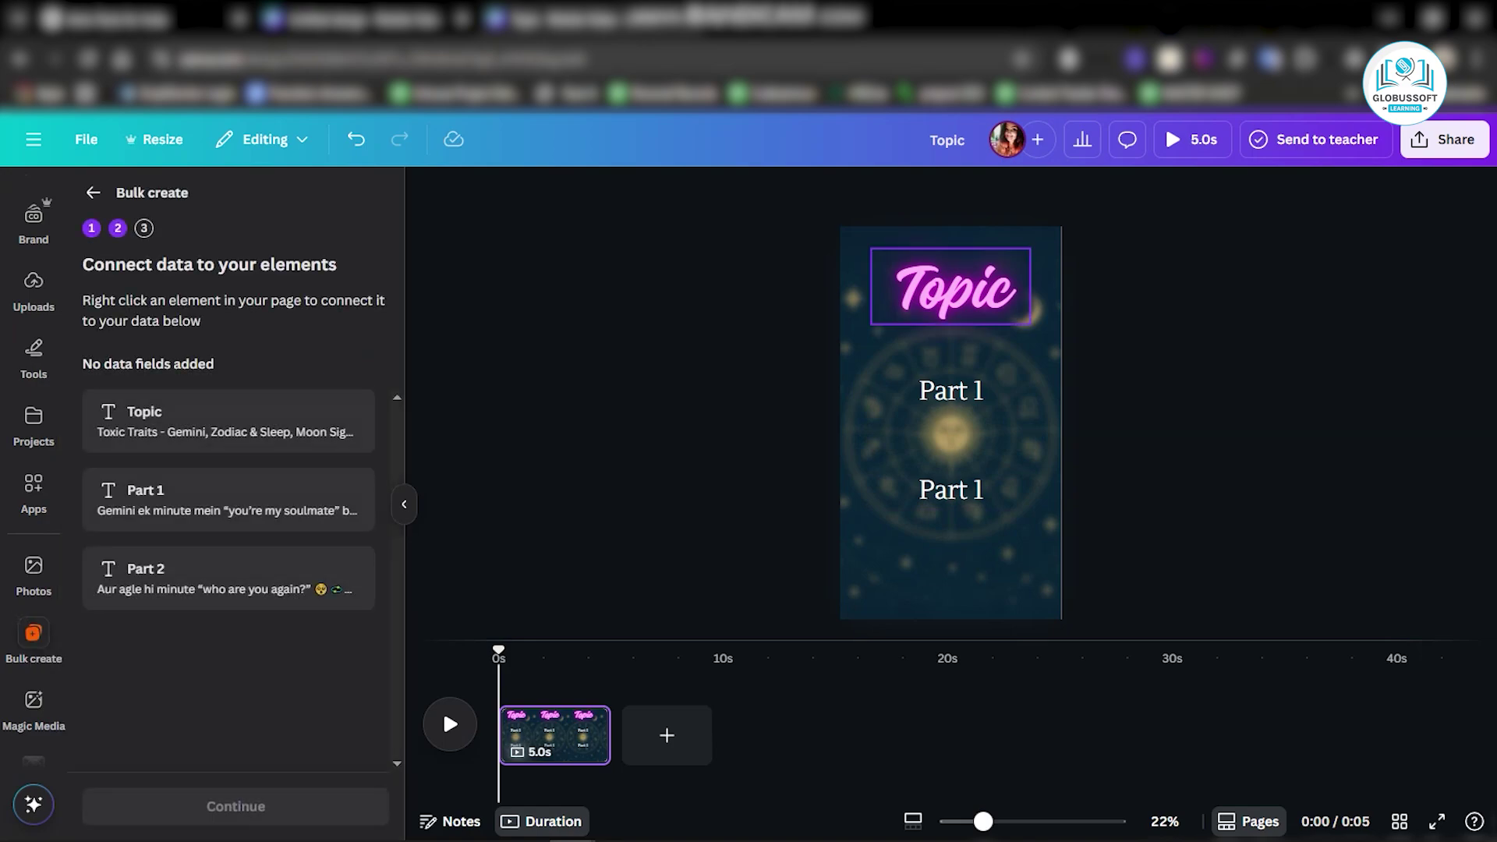
pyautogui.click(935, 281)
pyautogui.rightClick(935, 280)
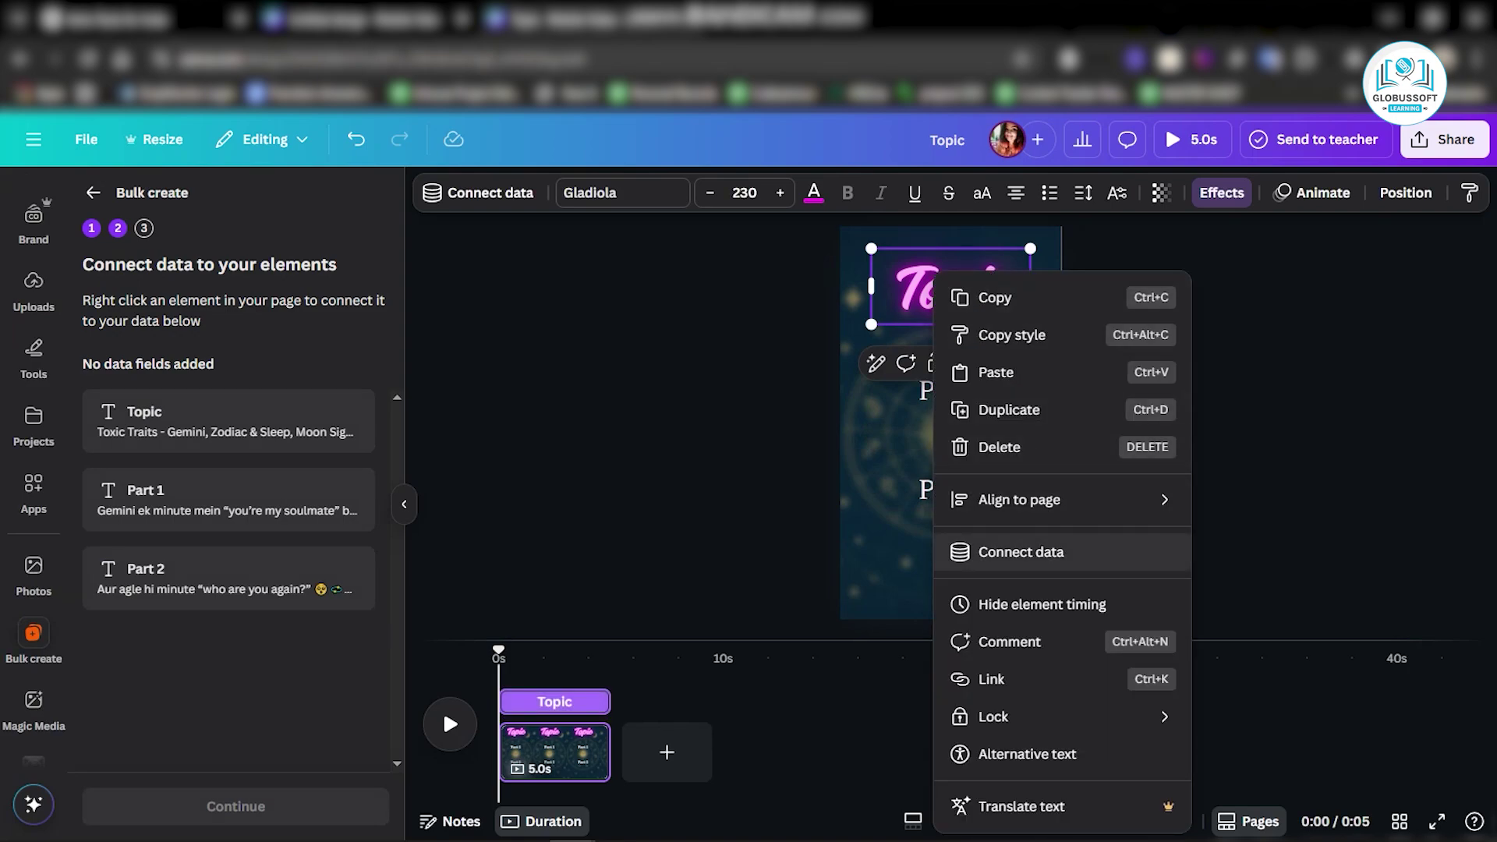
pyautogui.click(1021, 551)
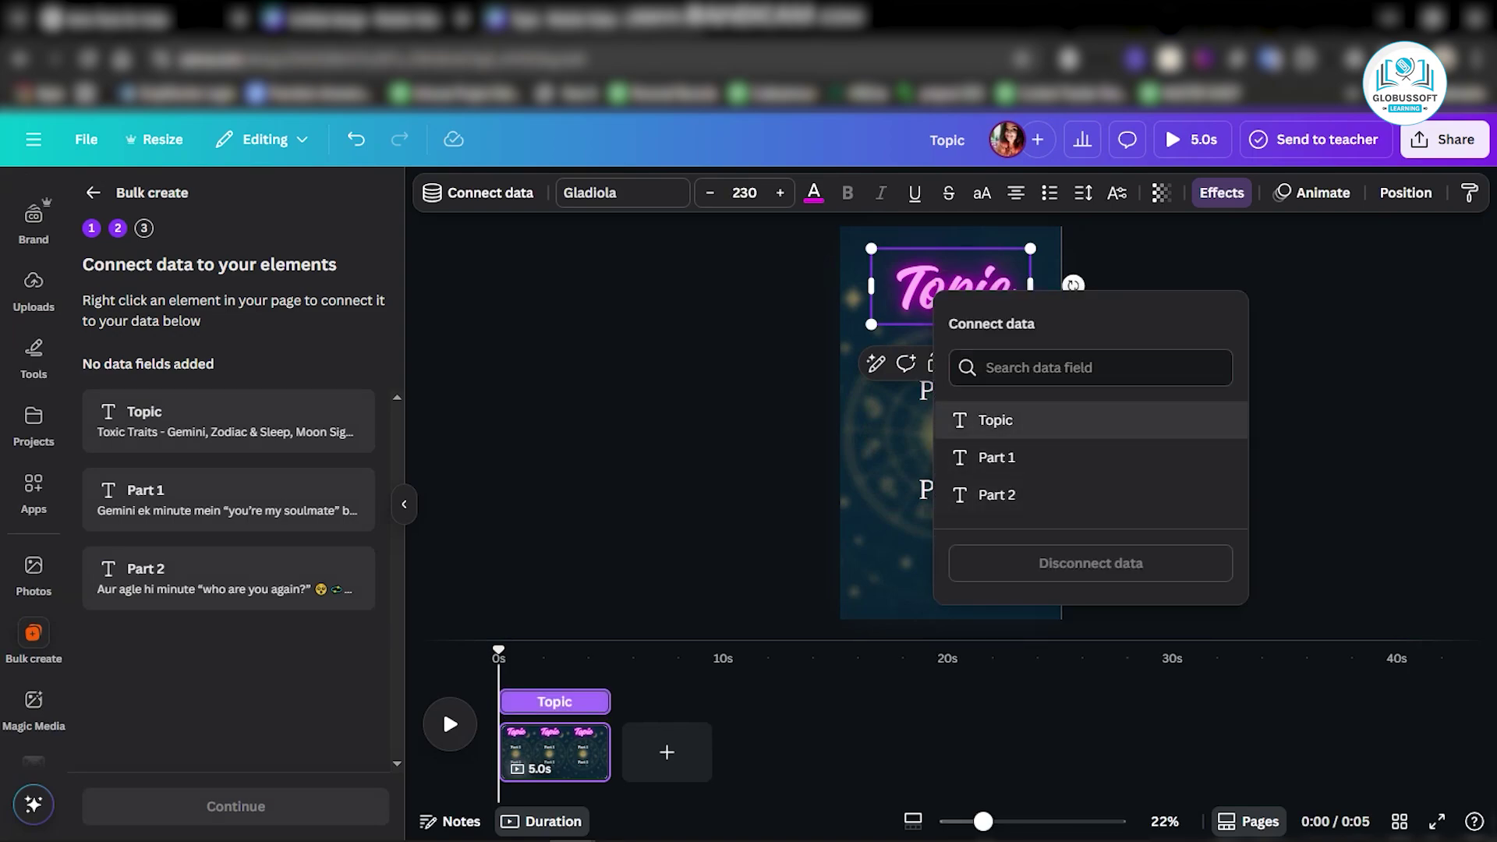
pyautogui.click(1006, 420)
# Step: Connect the upper "Part 1" text to the Part 1 data field
pyautogui.click(947, 391)
pyautogui.rightClick(947, 392)
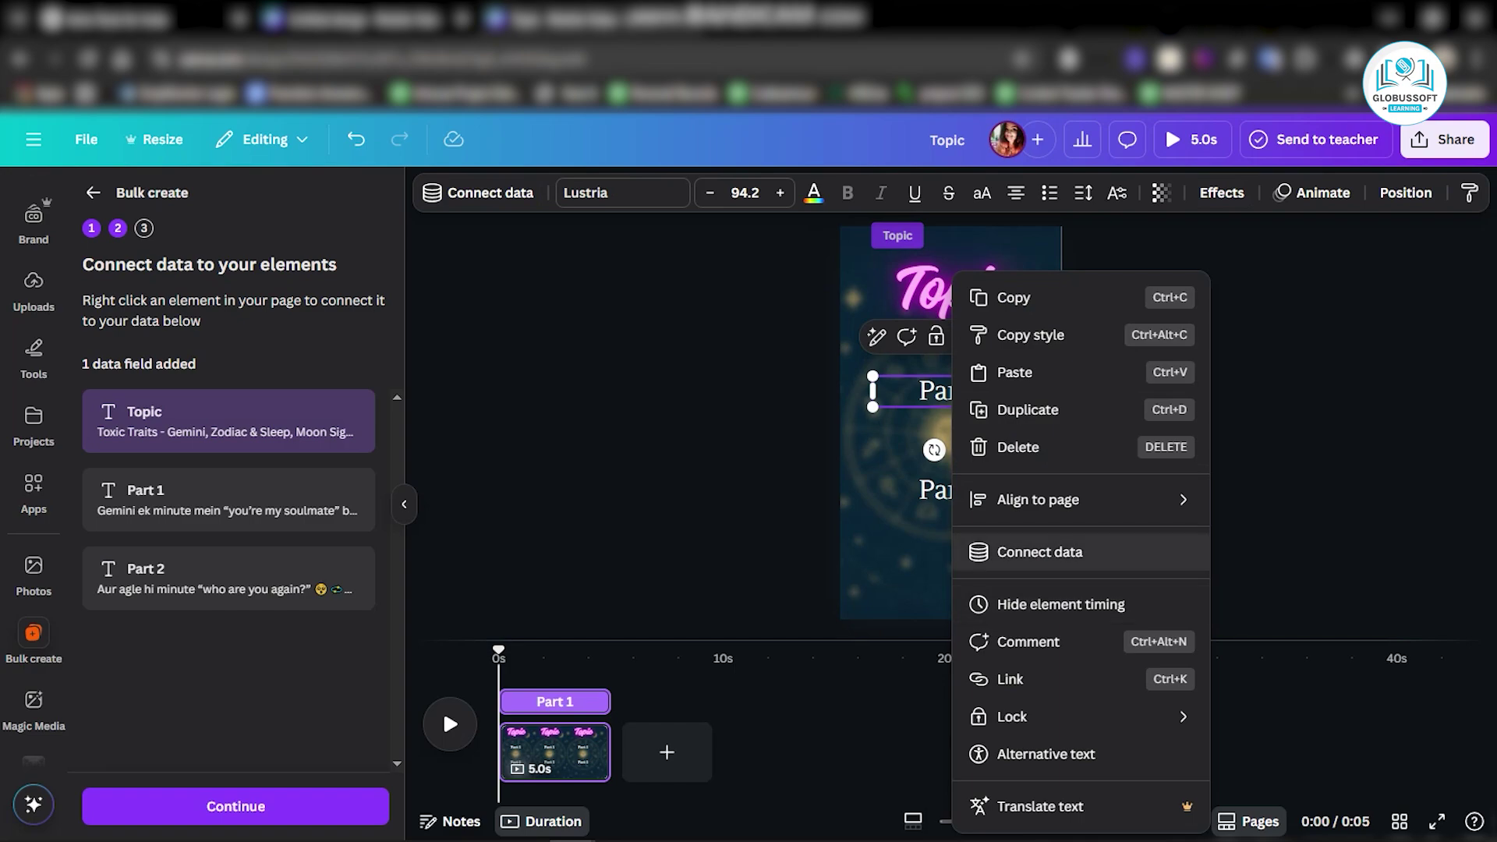
pyautogui.click(1029, 551)
pyautogui.click(1014, 564)
# Step: Connect the lower "Part 1" text to the Part 2 data field and generate designs from all five data rows
pyautogui.click(947, 491)
pyautogui.rightClick(948, 491)
pyautogui.moveTo(1027, 499)
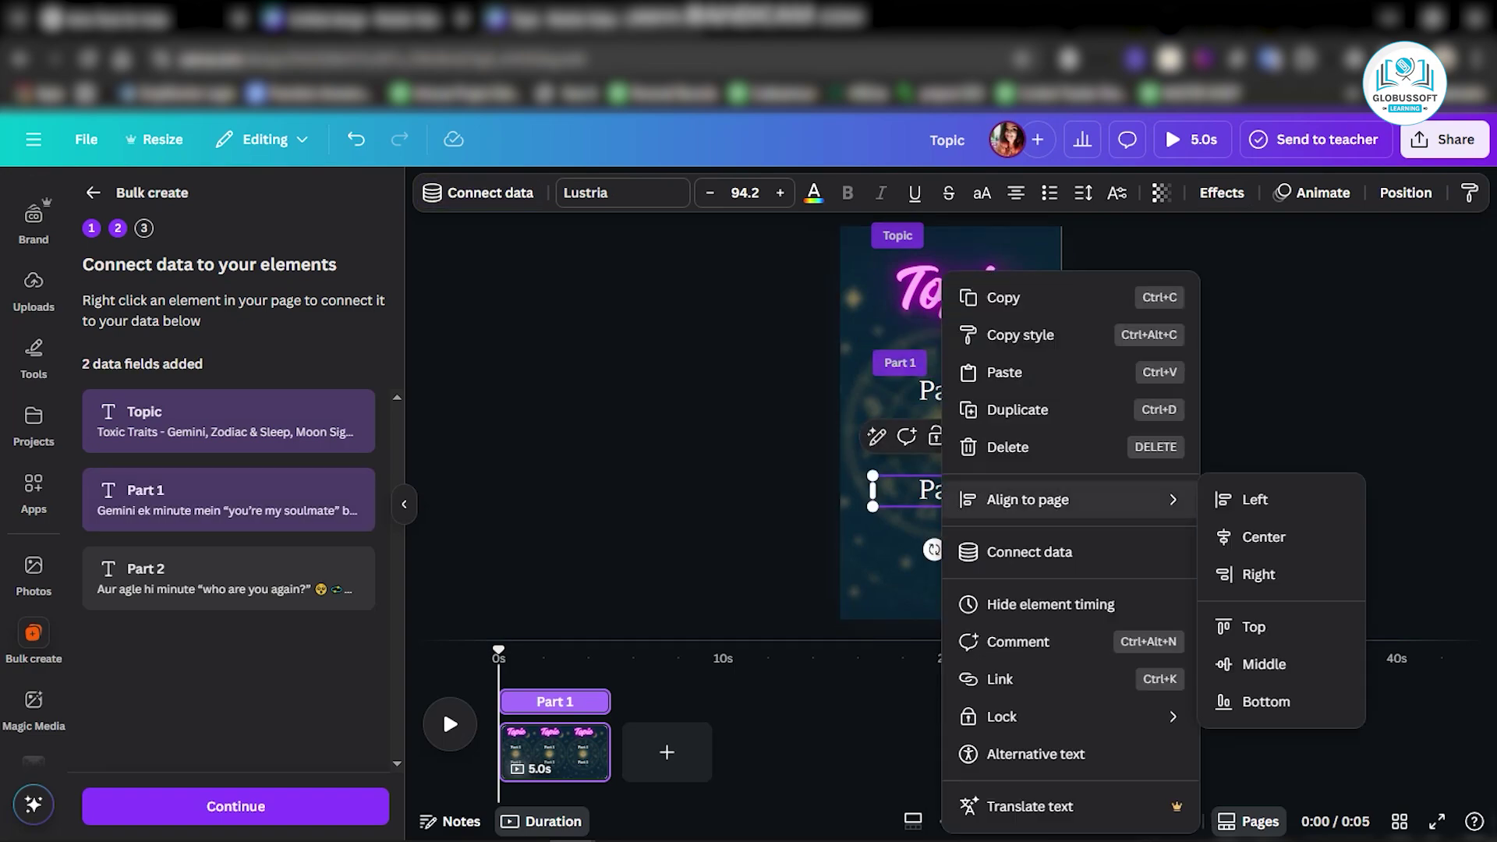
pyautogui.click(1029, 551)
pyautogui.click(1013, 694)
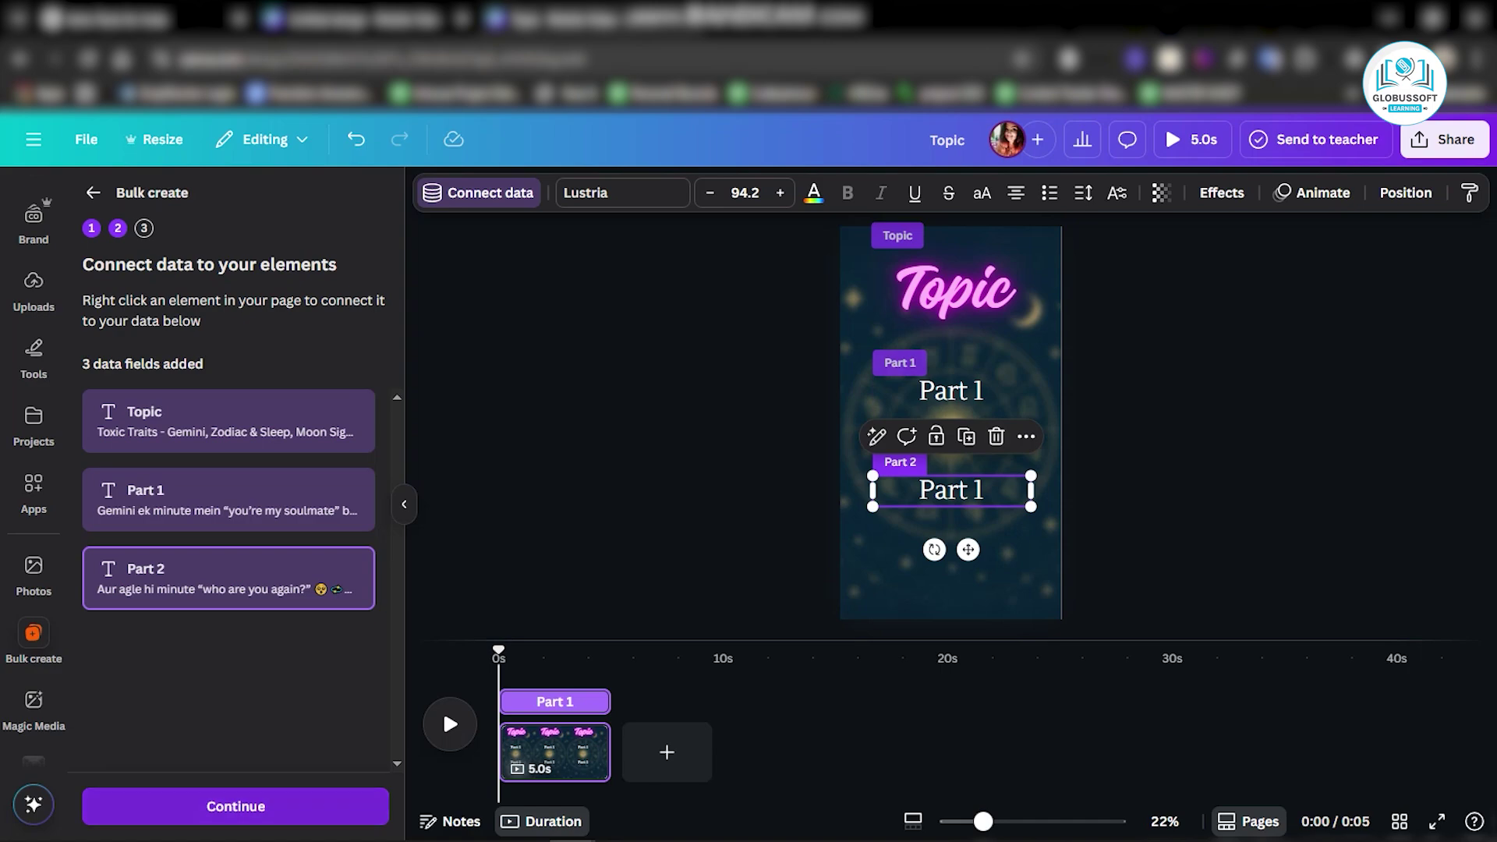
pyautogui.click(235, 806)
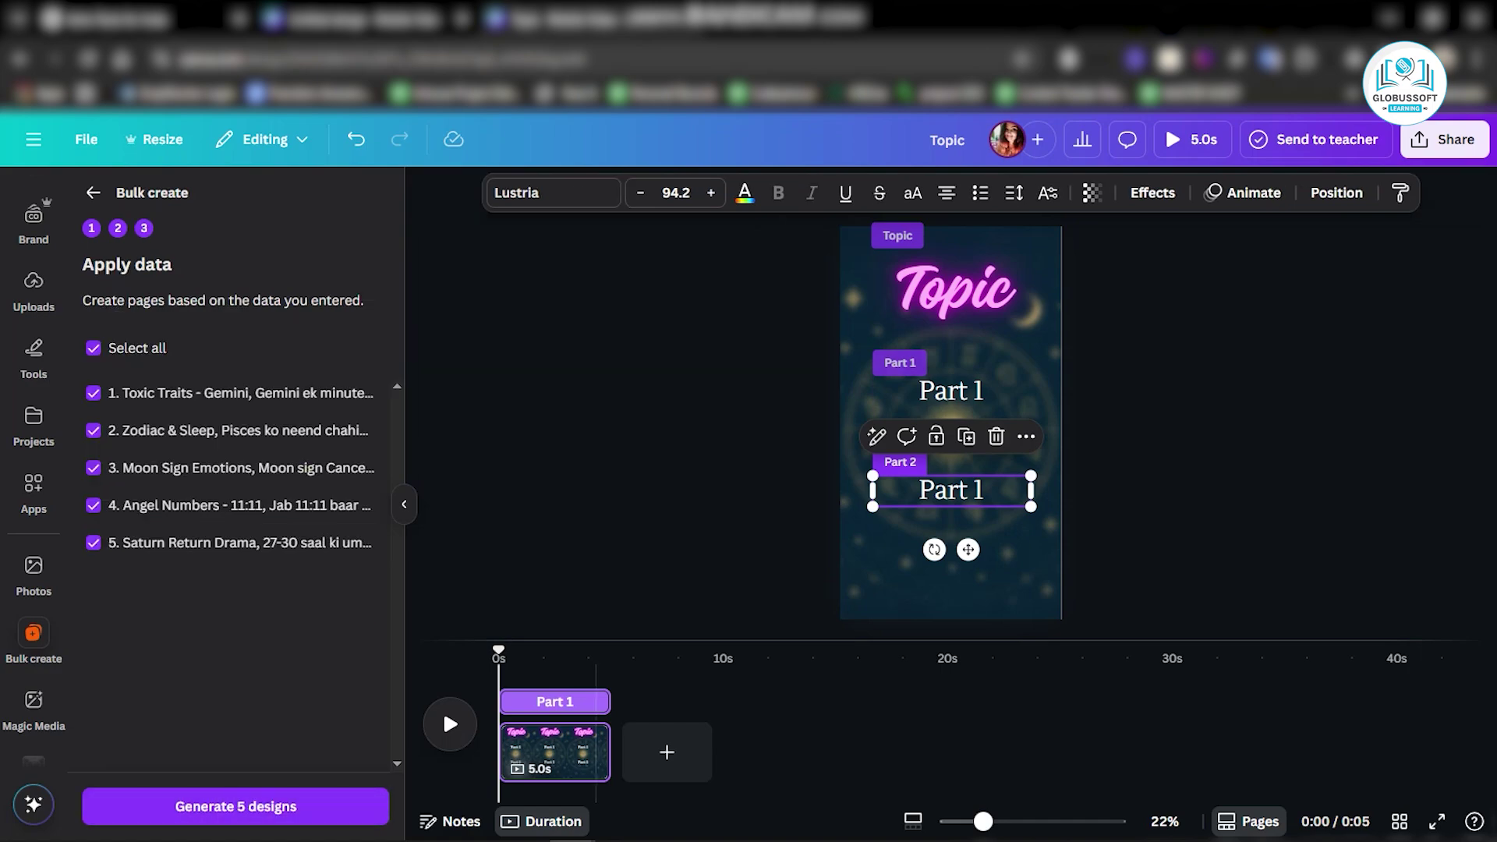
pyautogui.click(236, 806)
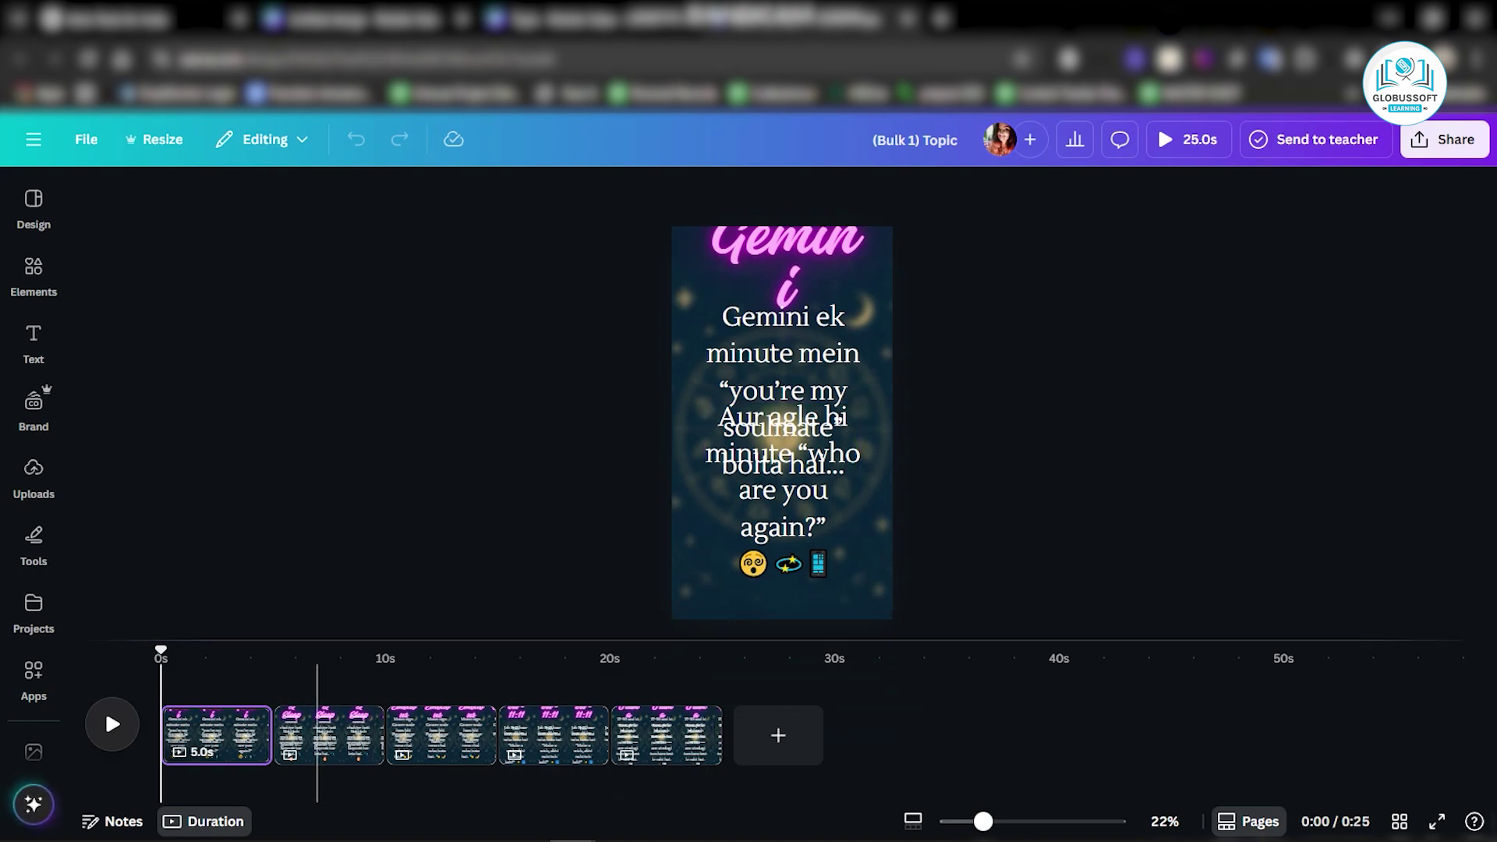
# Step: On the first page, widen the title and the "Aur agle hi minute" text, moving the latter near the page's lower edge
pyautogui.click(783, 250)
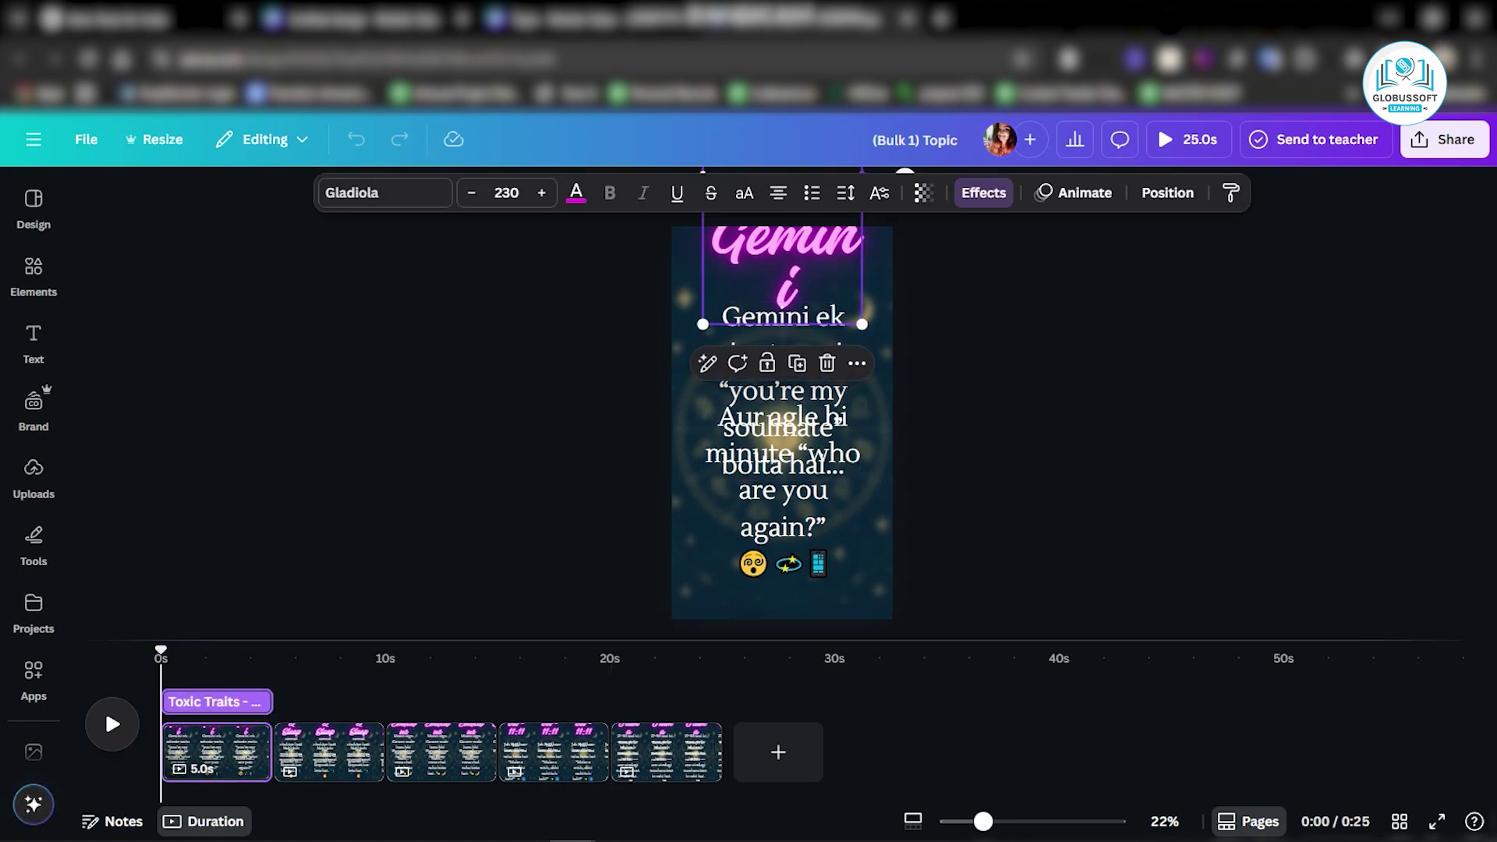
pyautogui.moveTo(862, 323); pyautogui.dragTo(943, 324)
pyautogui.click(837, 419)
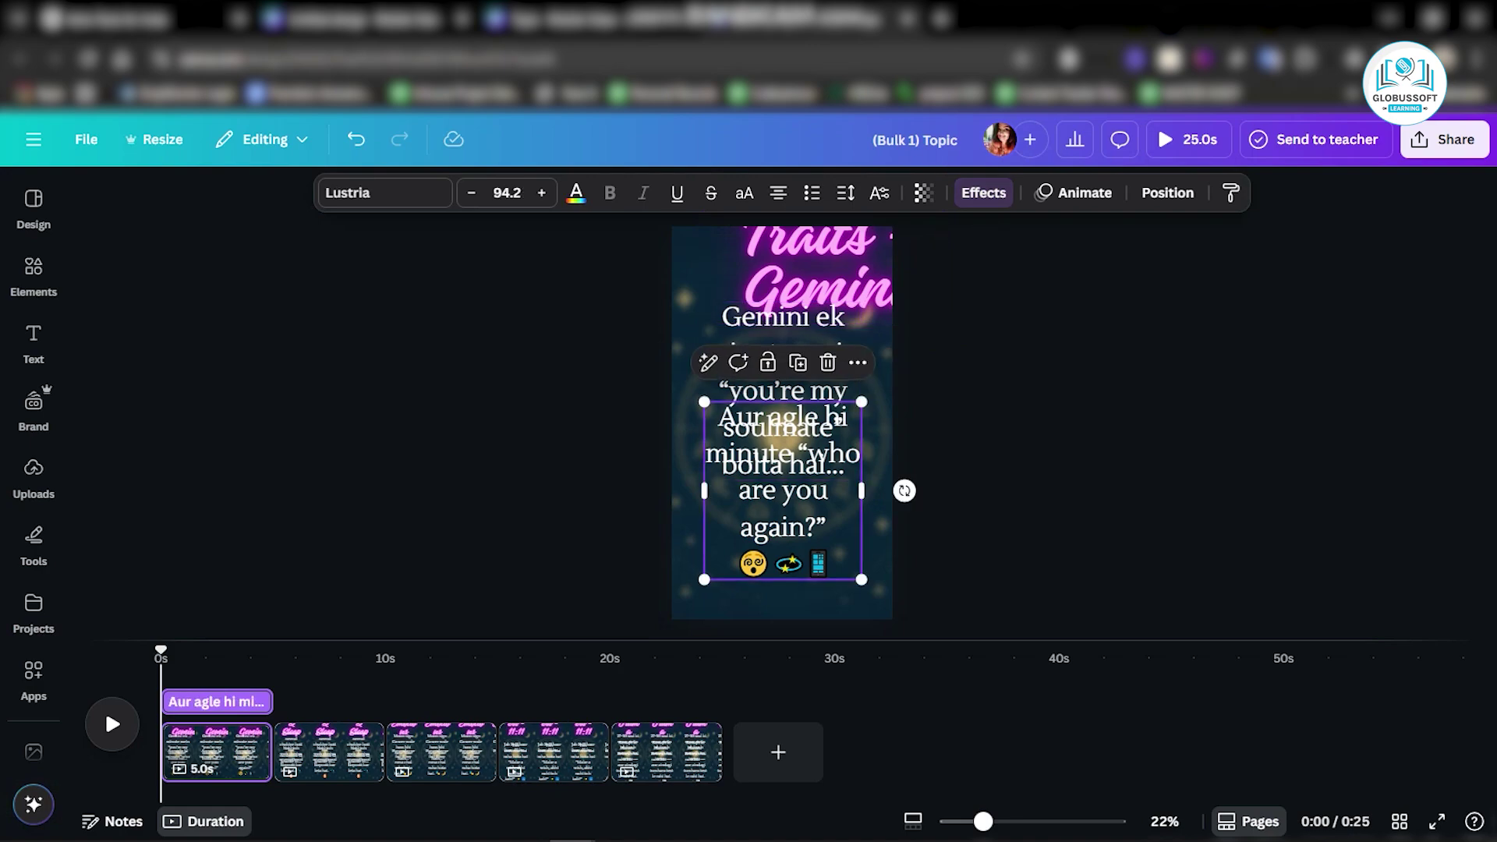
pyautogui.moveTo(861, 491); pyautogui.dragTo(782, 559)
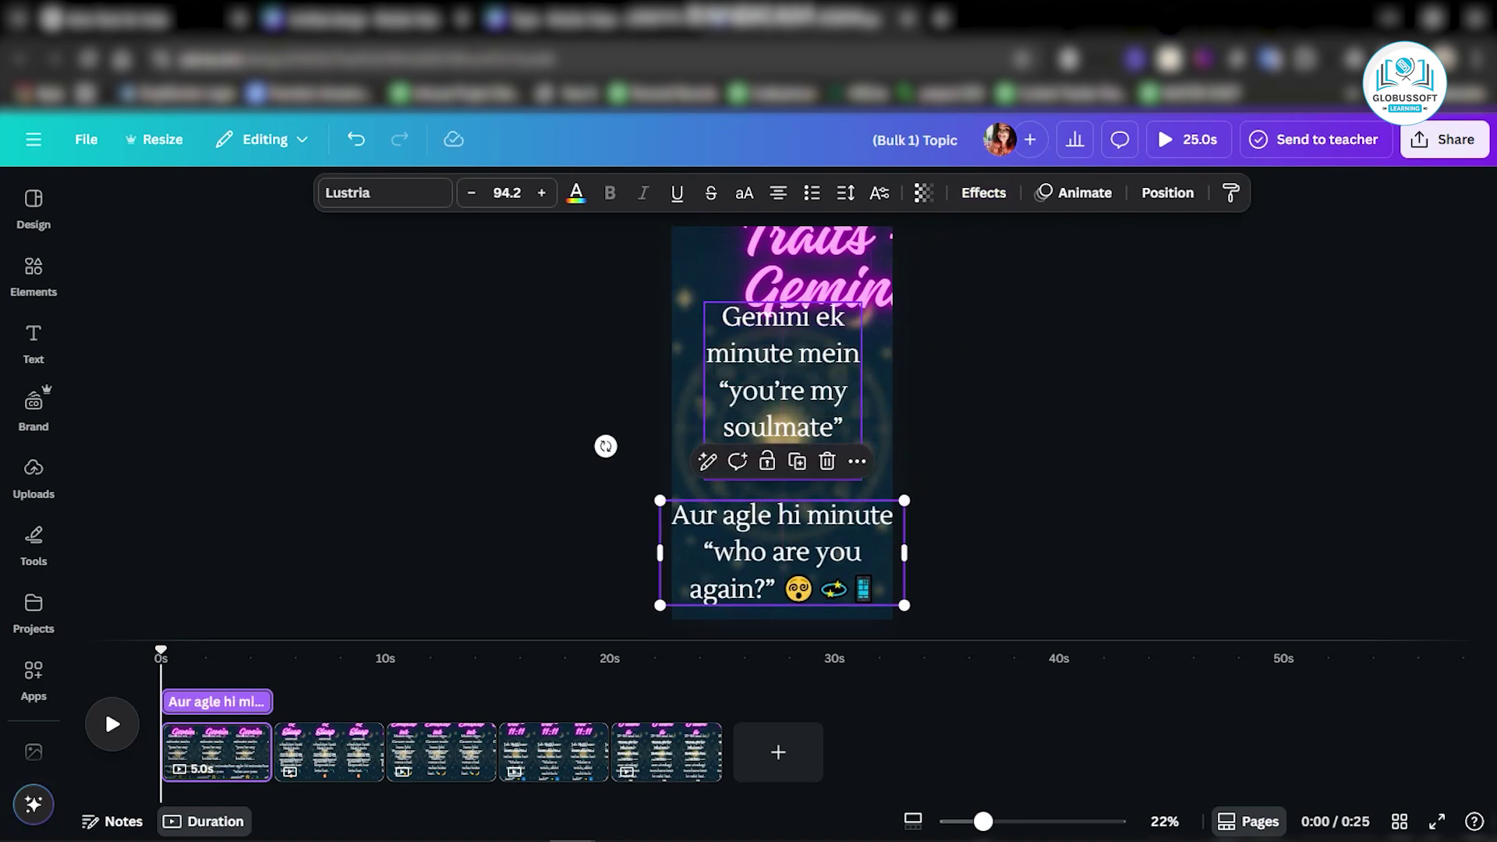
# Step: Widen and centre the "Gemini ek minute" text mid-page at font size 76.7, and reduce the text below it to 86.6
pyautogui.click(799, 394)
pyautogui.moveTo(861, 391); pyautogui.dragTo(929, 399)
pyautogui.moveTo(802, 414); pyautogui.dragTo(778, 440)
pyautogui.moveTo(908, 475); pyautogui.dragTo(865, 457)
pyautogui.moveTo(768, 413); pyautogui.dragTo(782, 425)
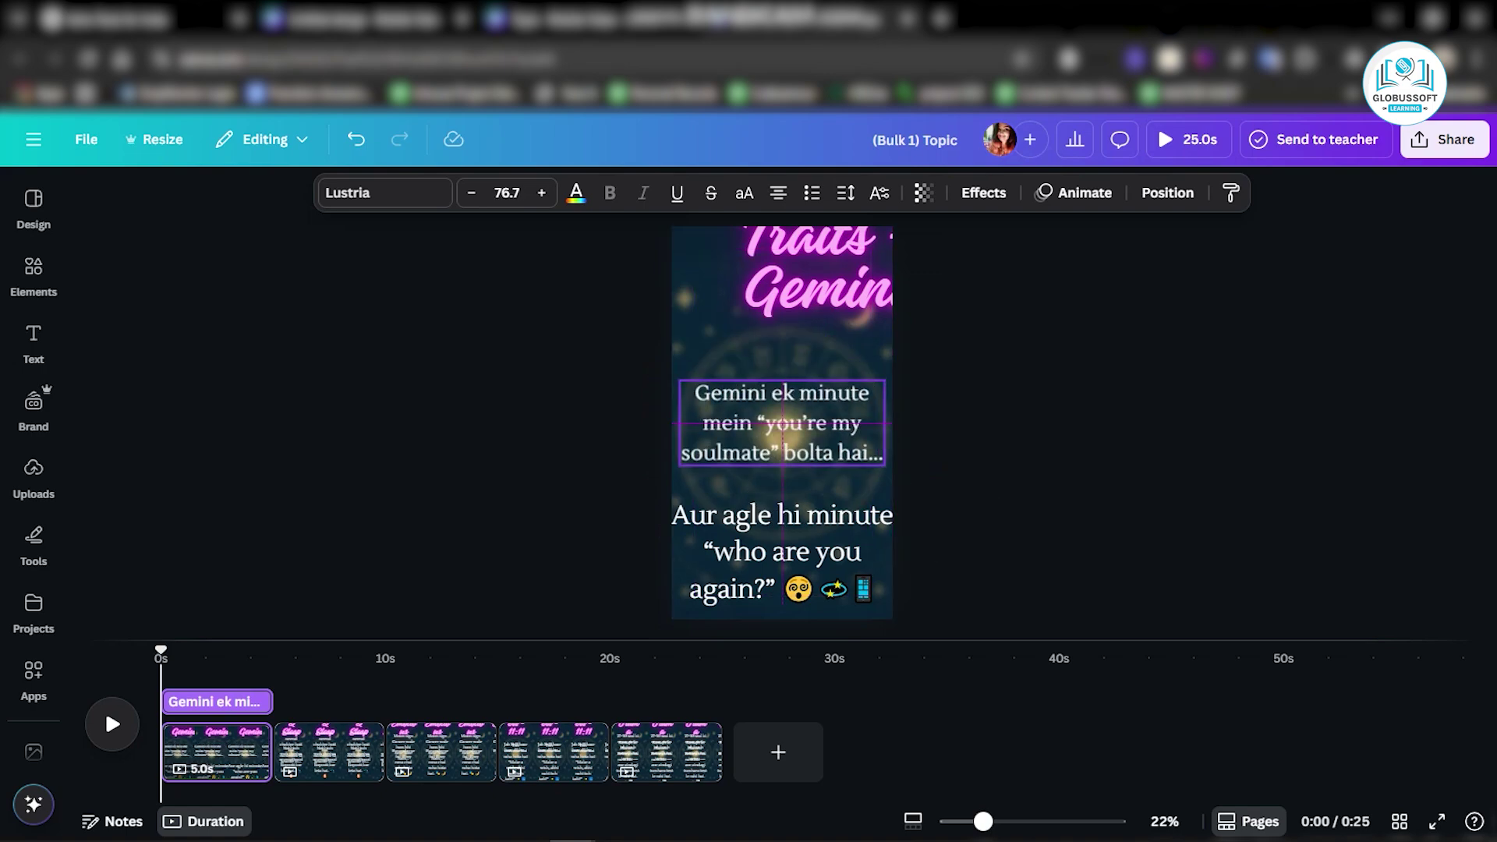
pyautogui.click(782, 508)
pyautogui.moveTo(904, 605); pyautogui.dragTo(897, 597)
# Step: Fit the title within the page above the facts at font size 169 and remove the hyphen from "Toxic Traits - Gemini"
pyautogui.click(810, 288)
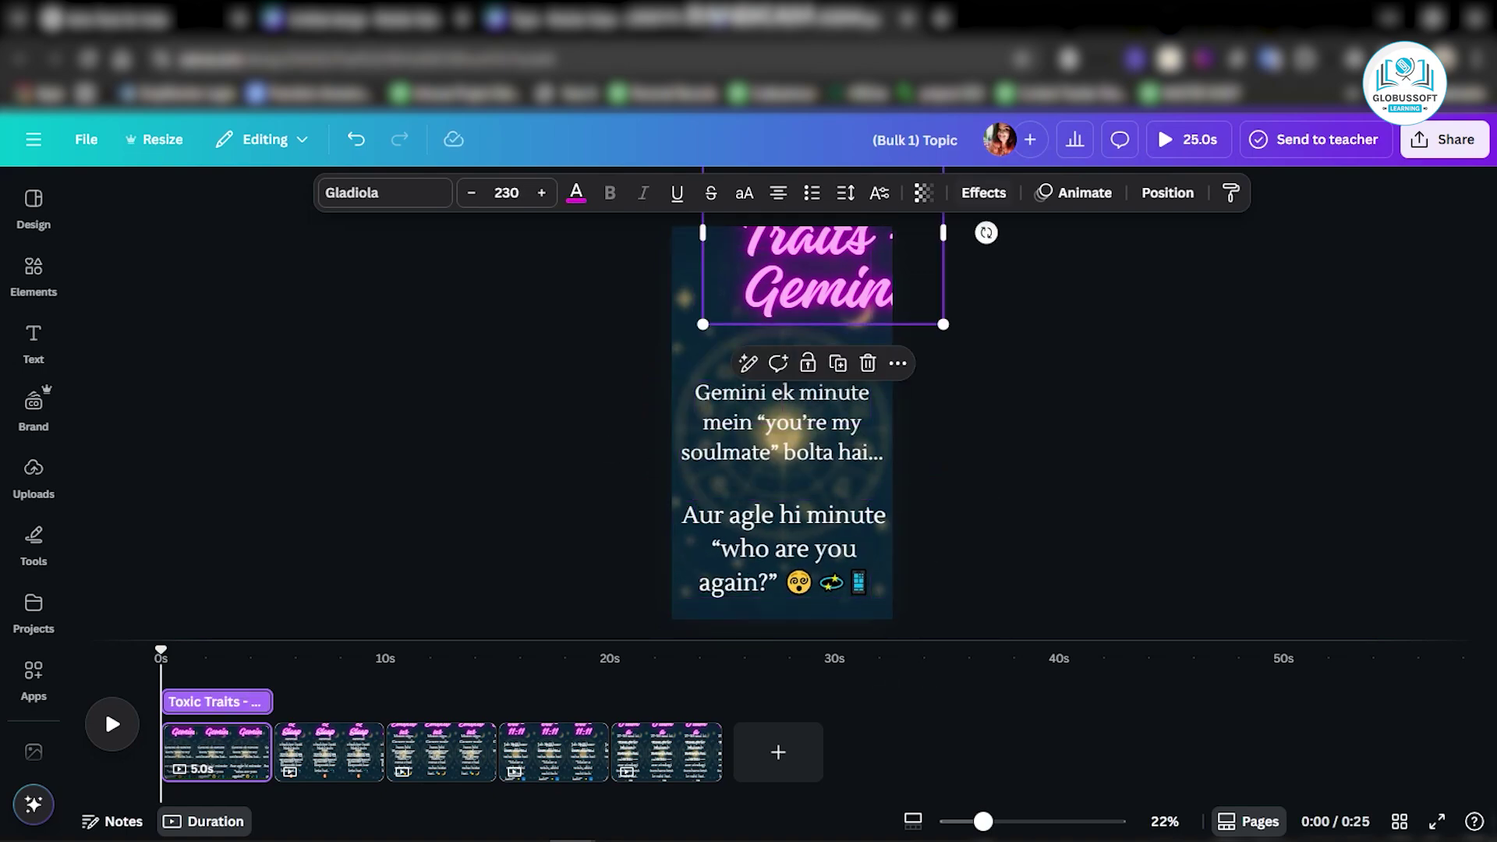
pyautogui.moveTo(811, 288); pyautogui.dragTo(771, 335)
pyautogui.moveTo(904, 370); pyautogui.dragTo(850, 357)
pyautogui.moveTo(850, 289); pyautogui.dragTo(892, 311)
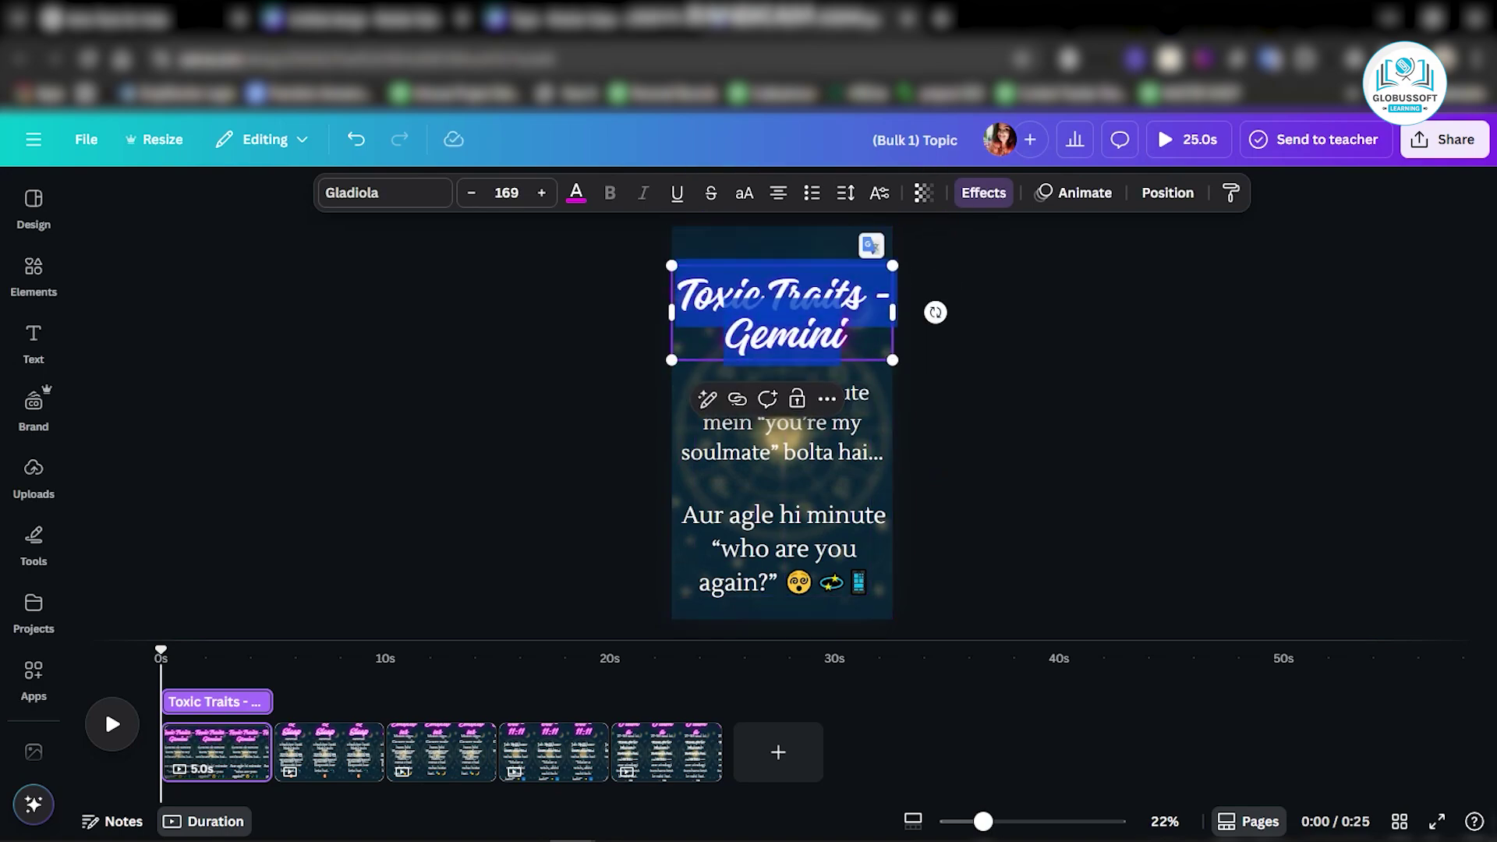
pyautogui.press('BackSpace')
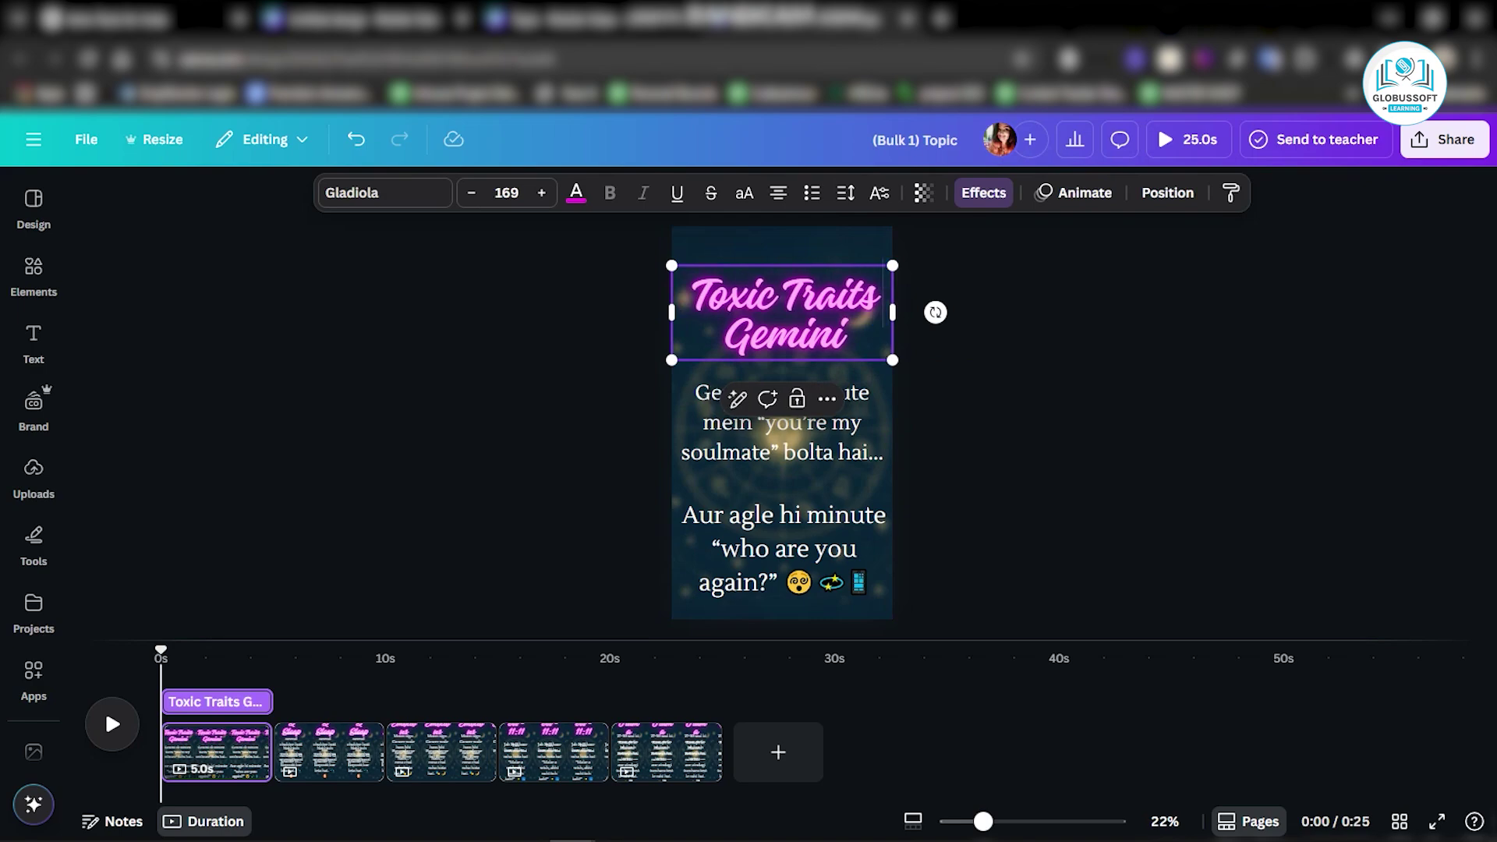
pyautogui.press('Escape')
# Step: Apply the Ascend animation to both fact texts and the Typewriter animation to the "Toxic Traits Gemini" title
pyautogui.click(784, 451)
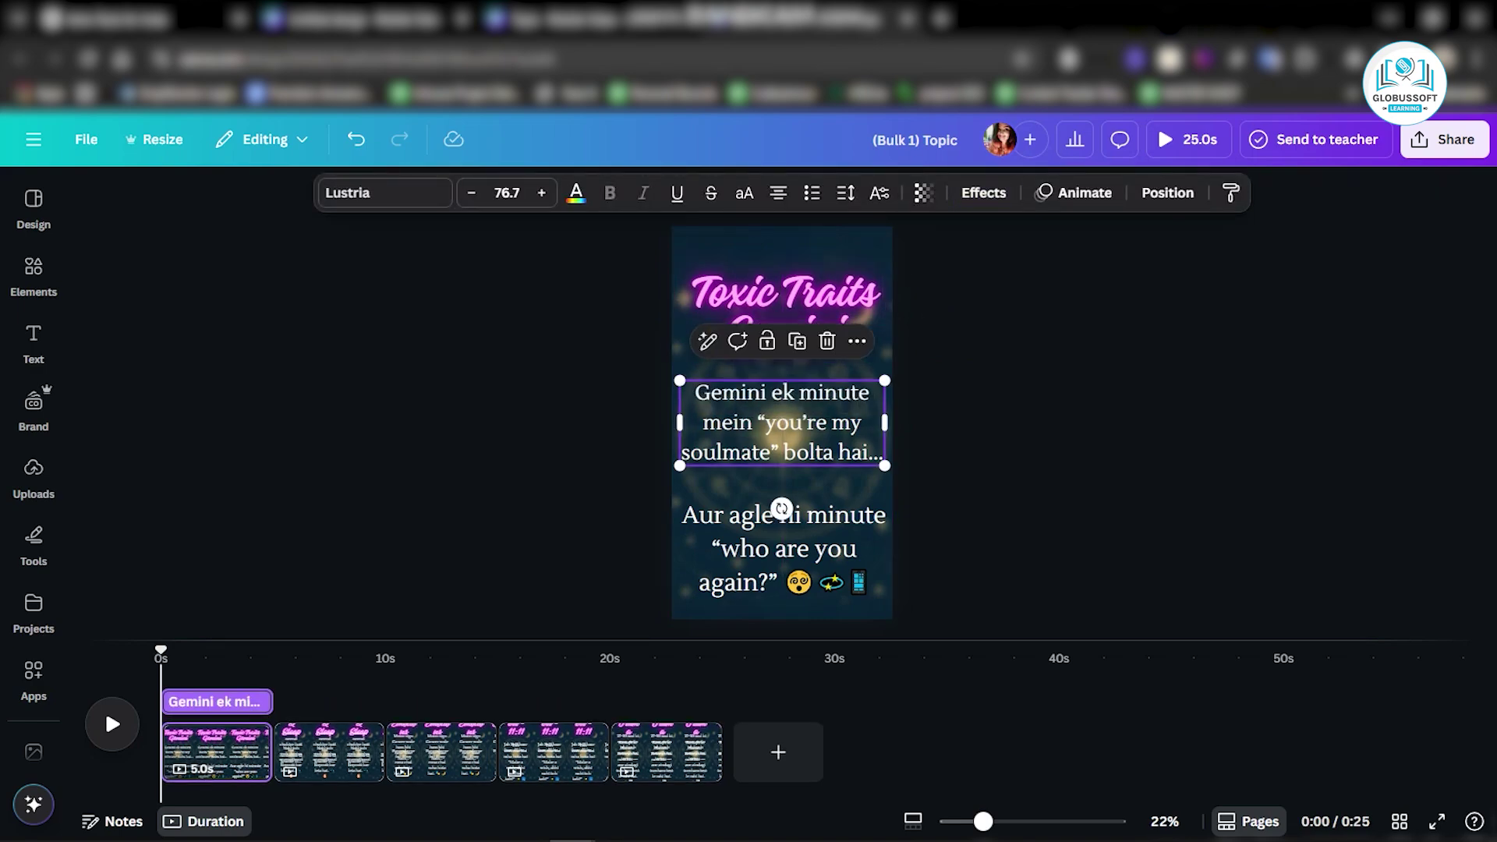
pyautogui.click(776, 513)
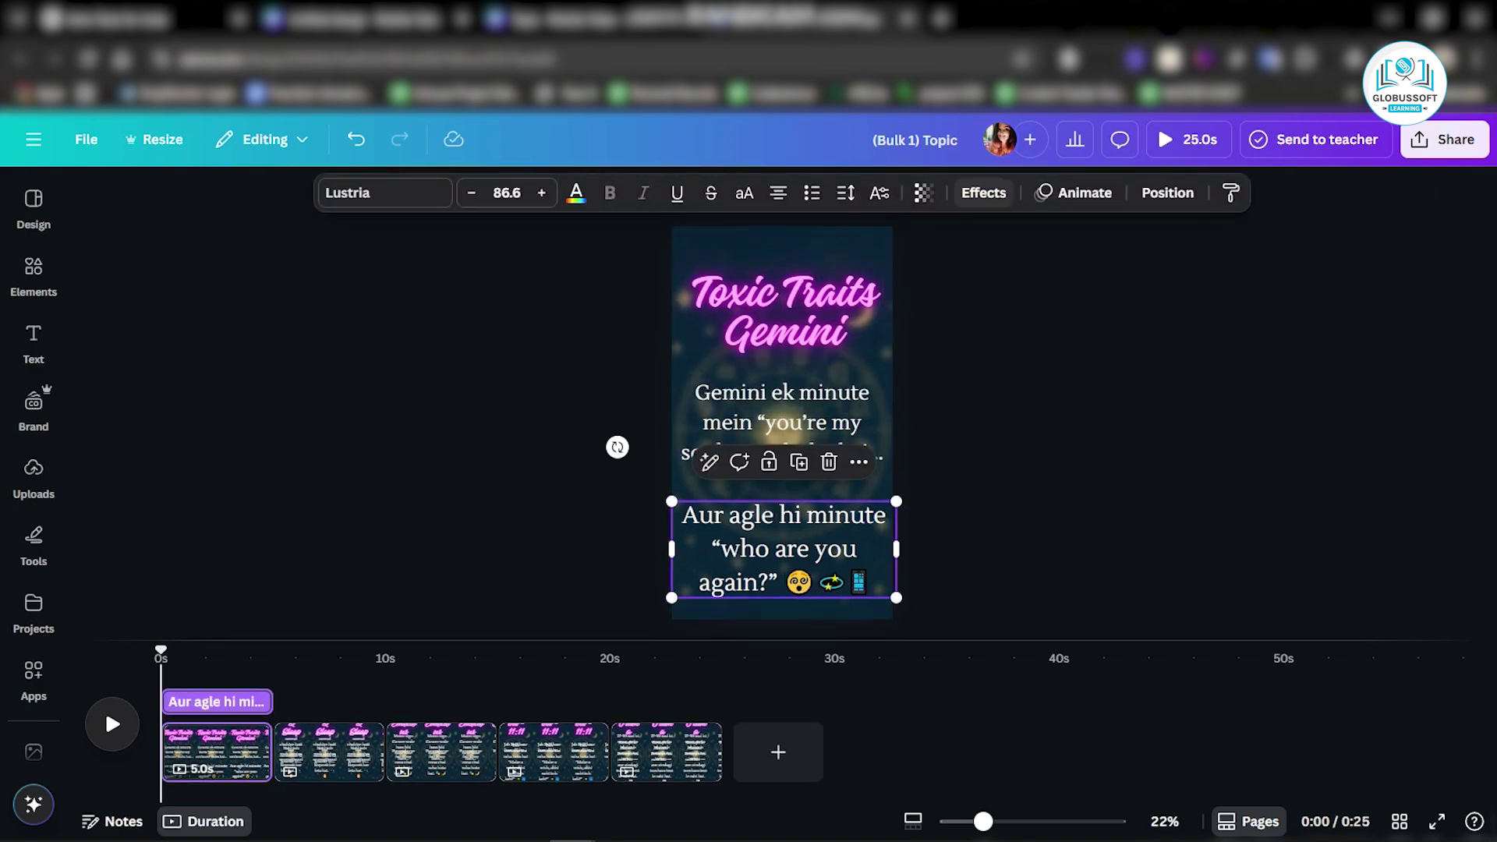
pyautogui.click(1076, 193)
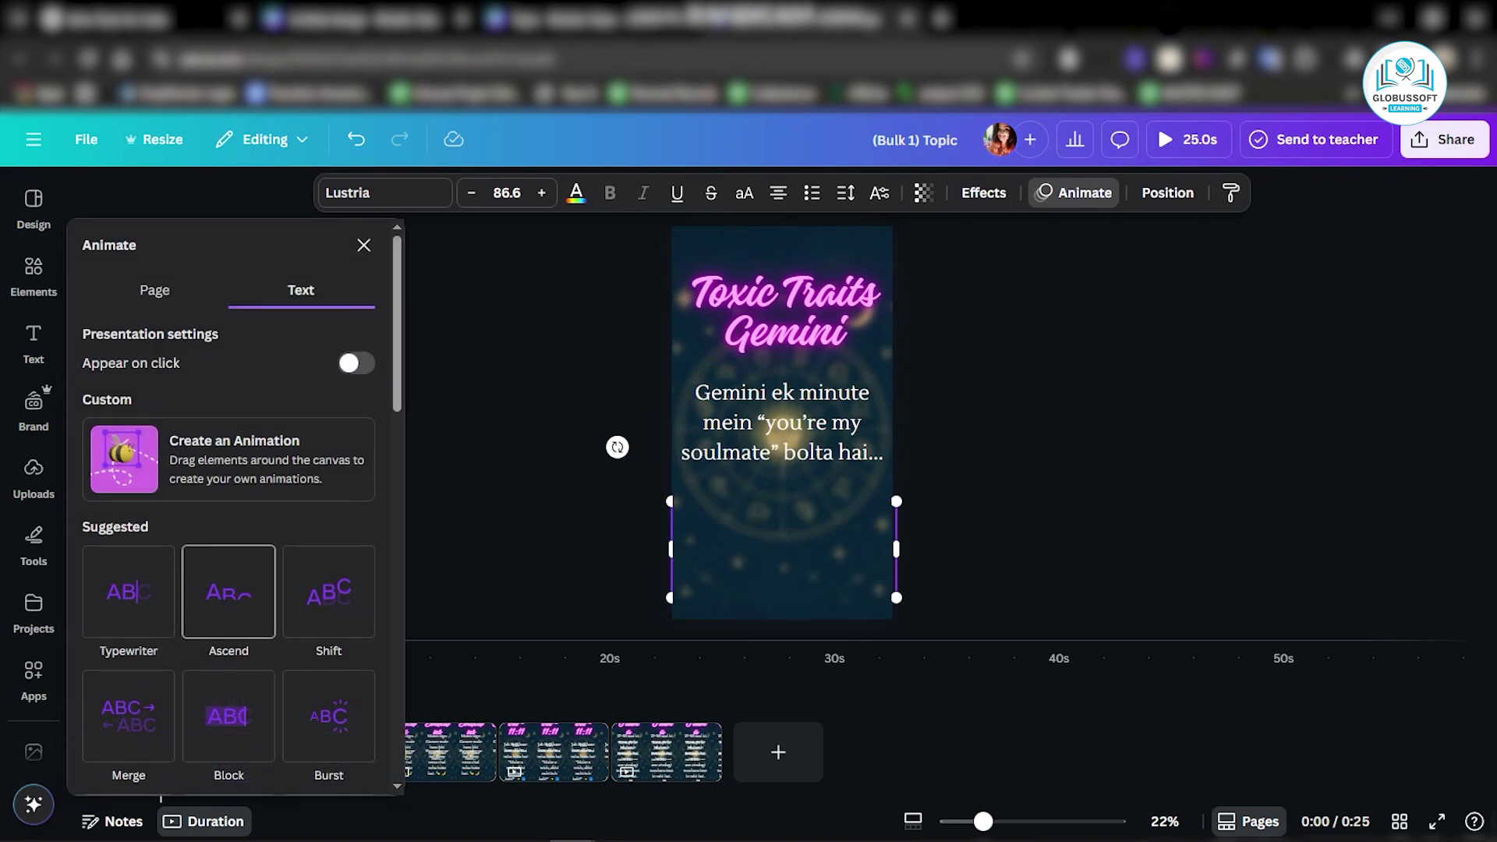
pyautogui.click(228, 590)
pyautogui.click(782, 422)
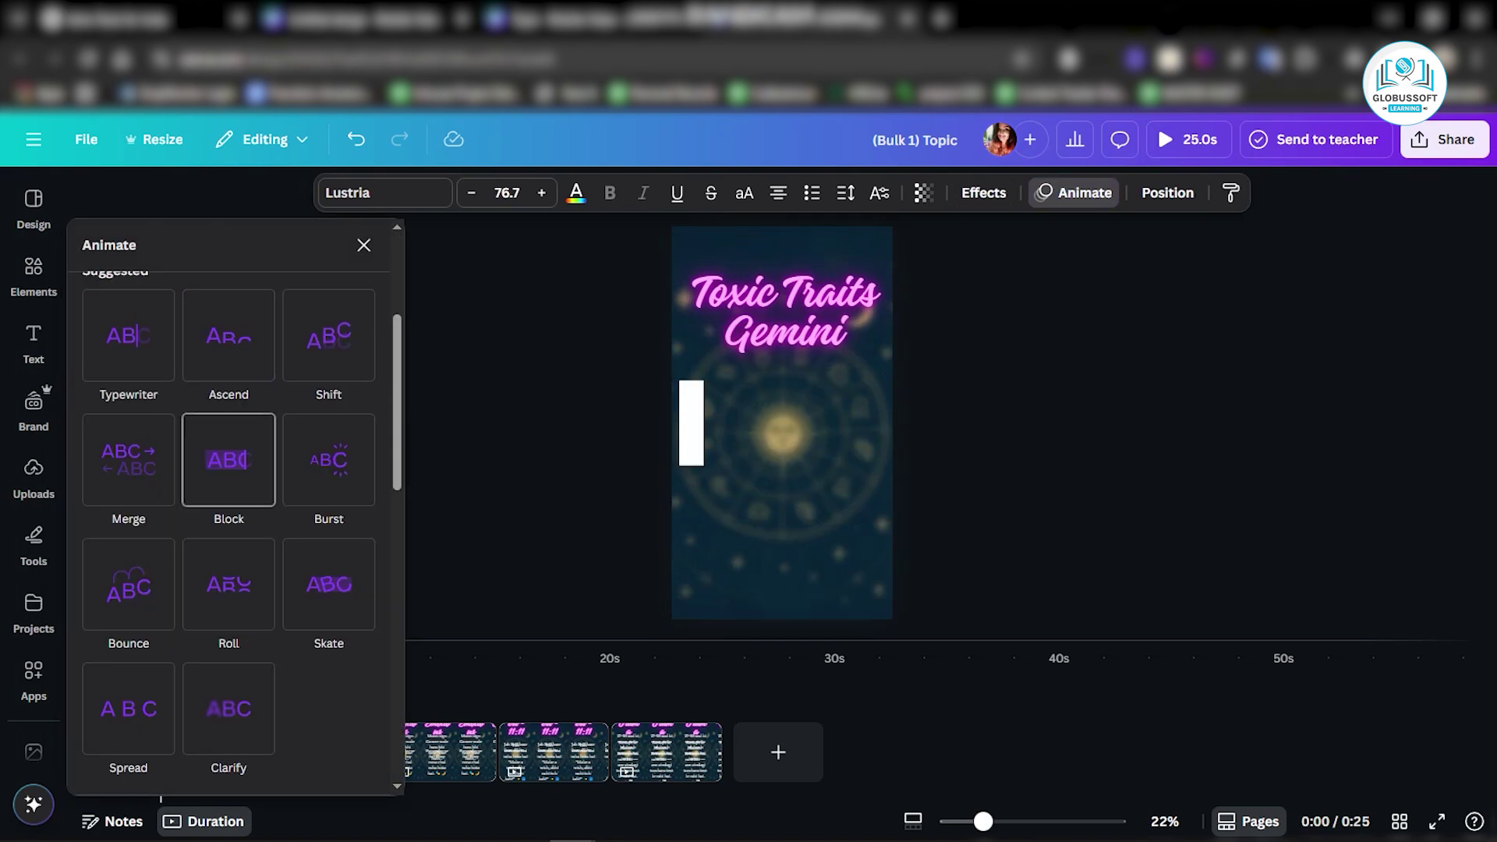
pyautogui.click(228, 335)
pyautogui.click(782, 312)
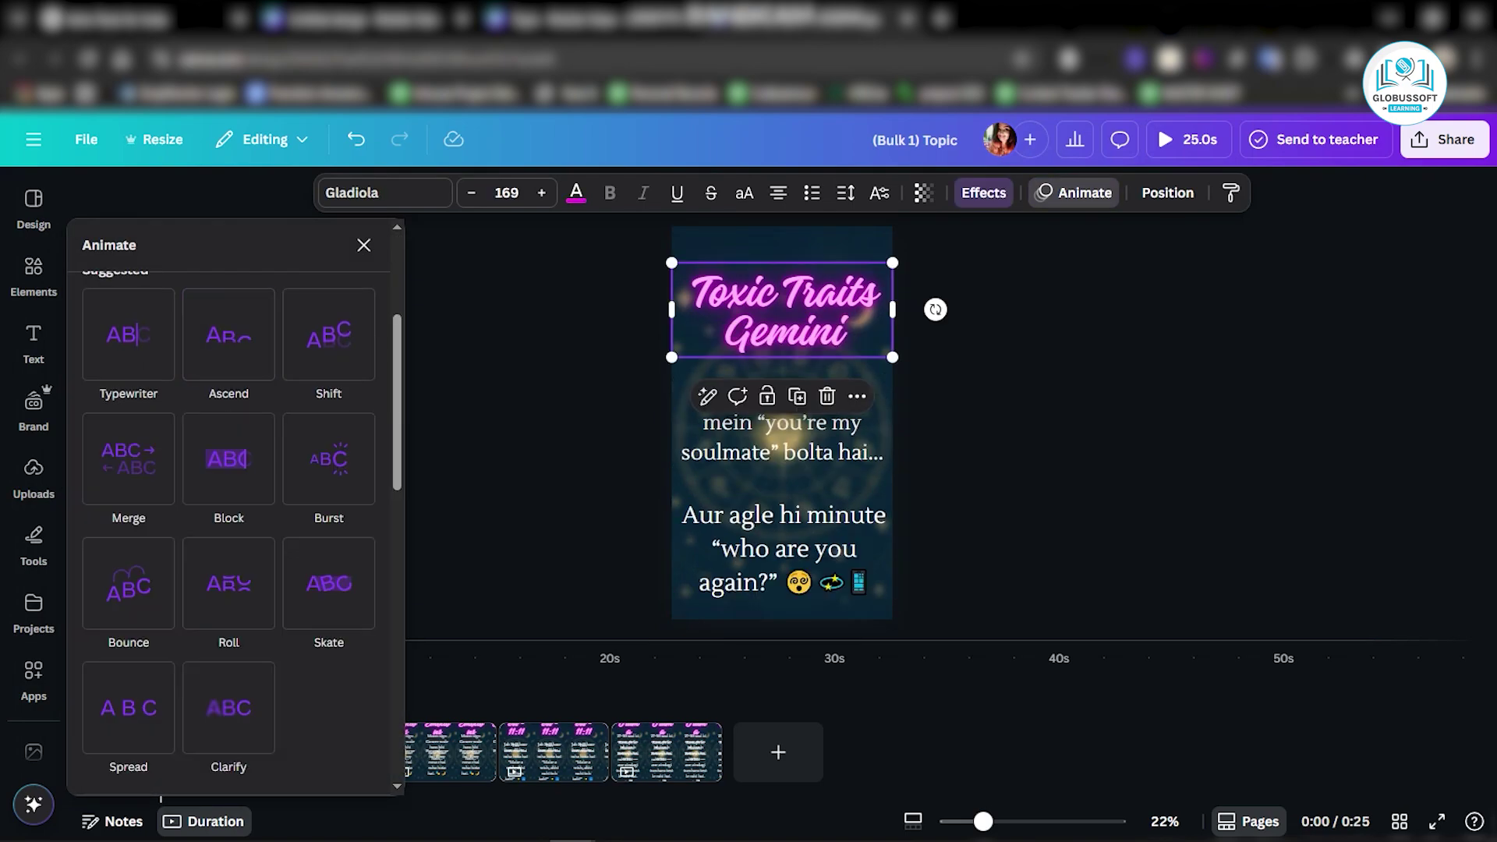
pyautogui.click(129, 335)
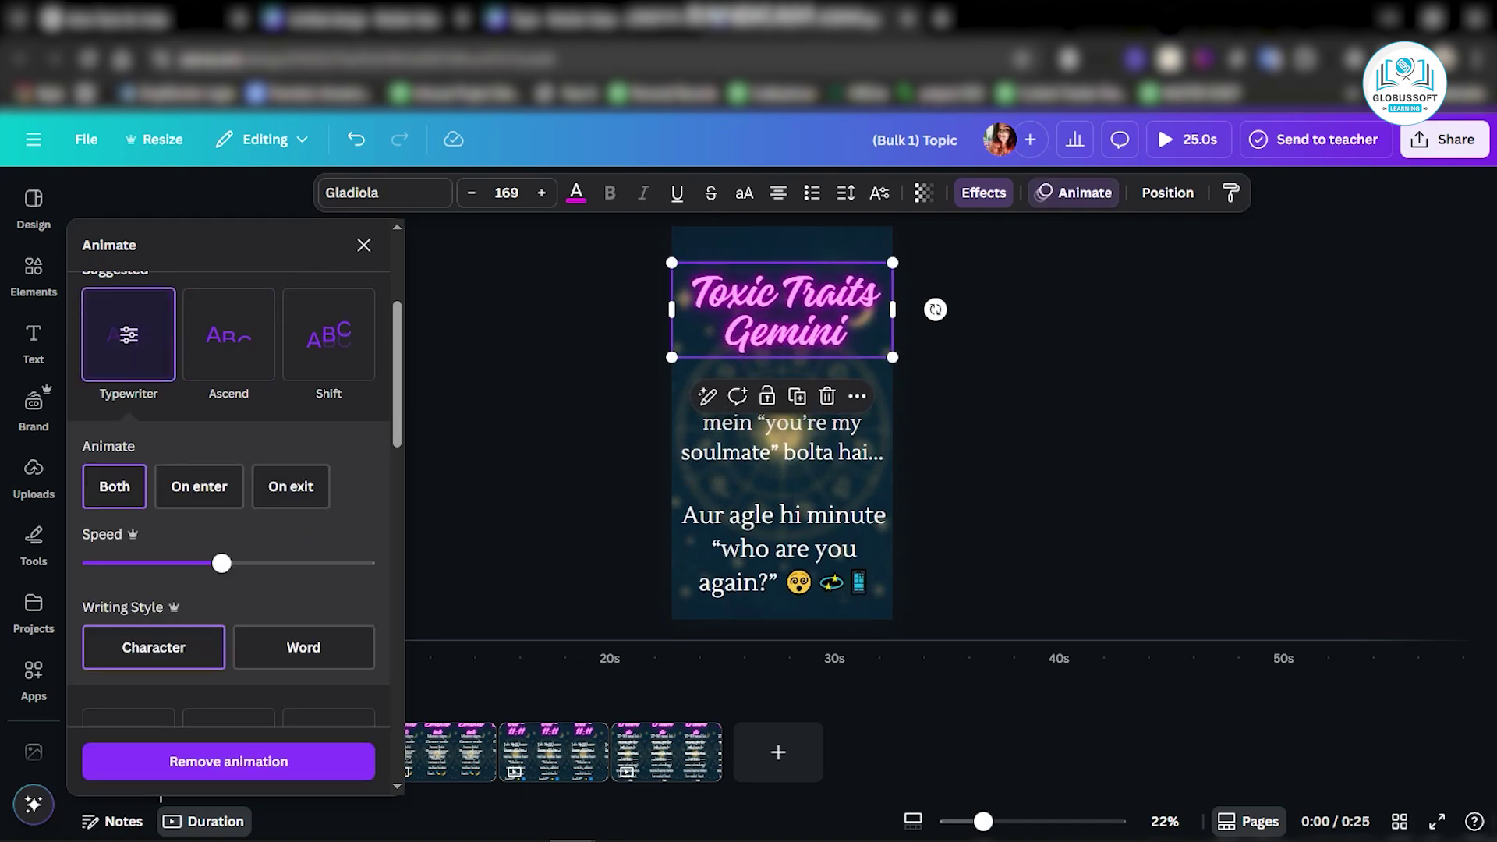
# Step: Preview the generated pages in full screen, and examine the third page and the layout of the first page
pyautogui.click(1437, 821)
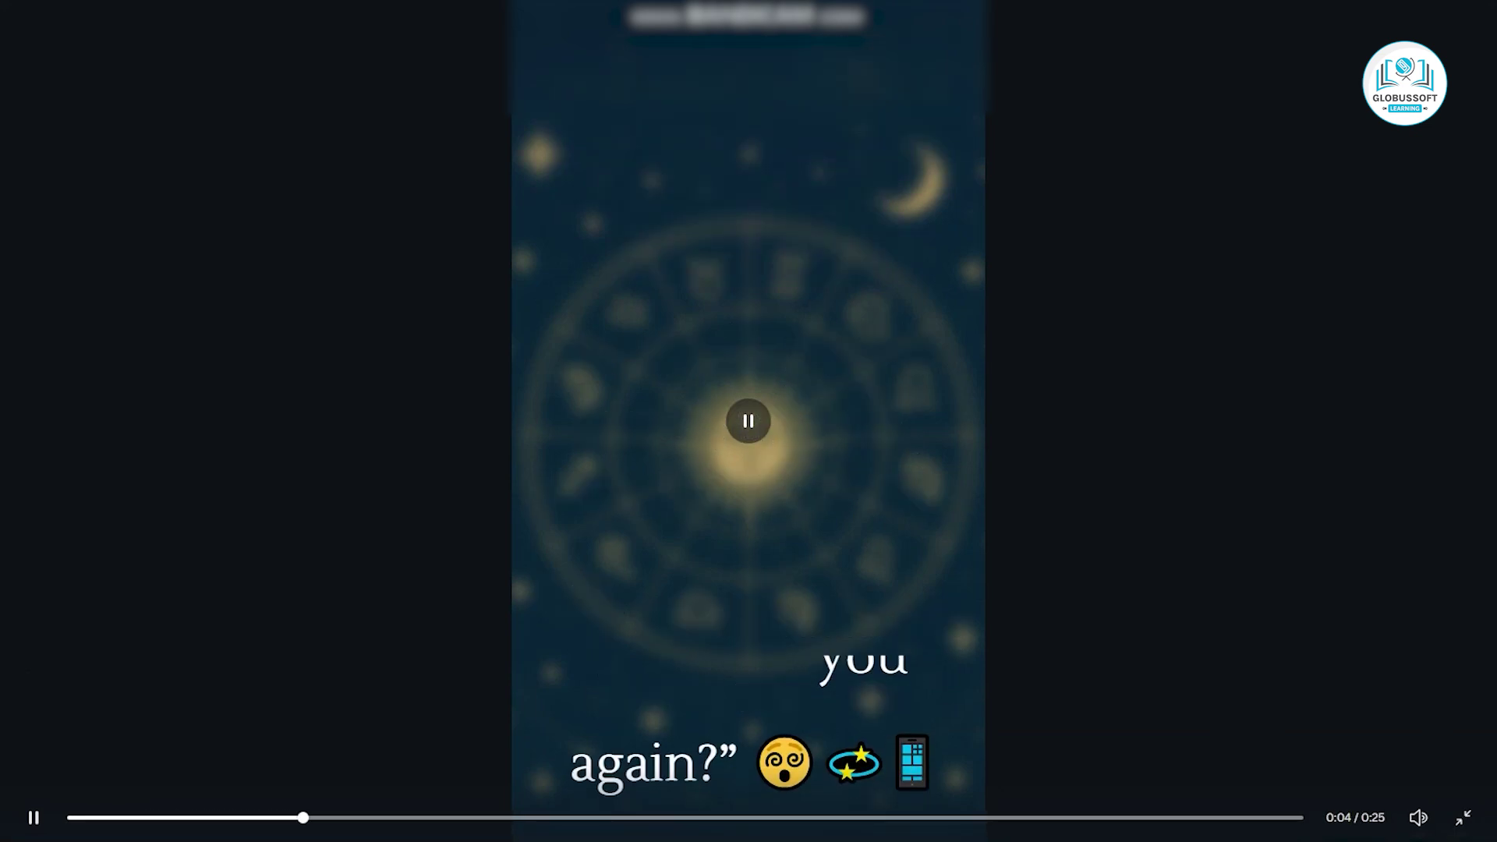
pyautogui.press('Escape')
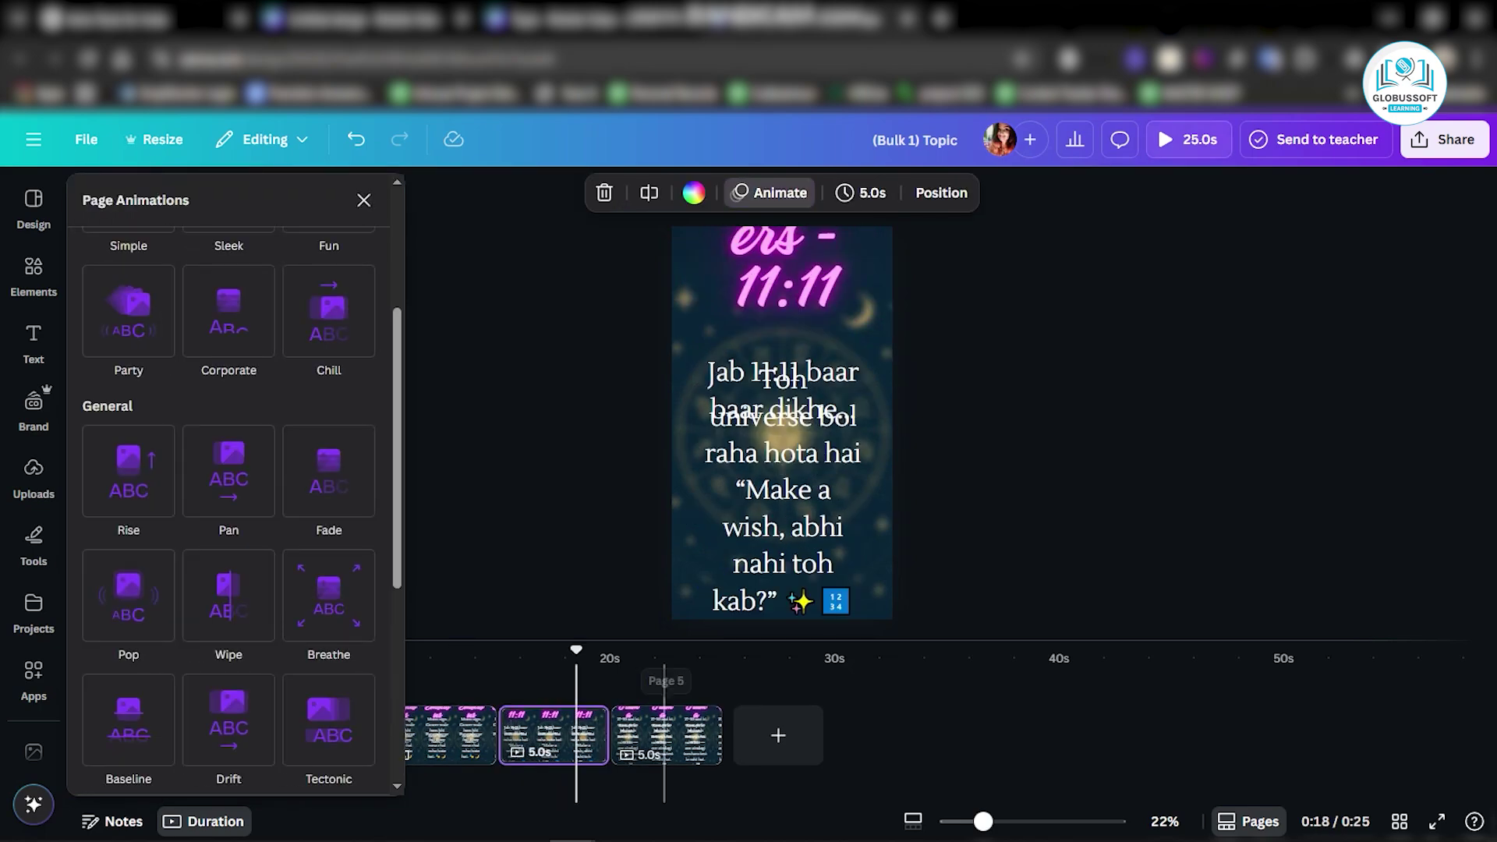
pyautogui.click(460, 735)
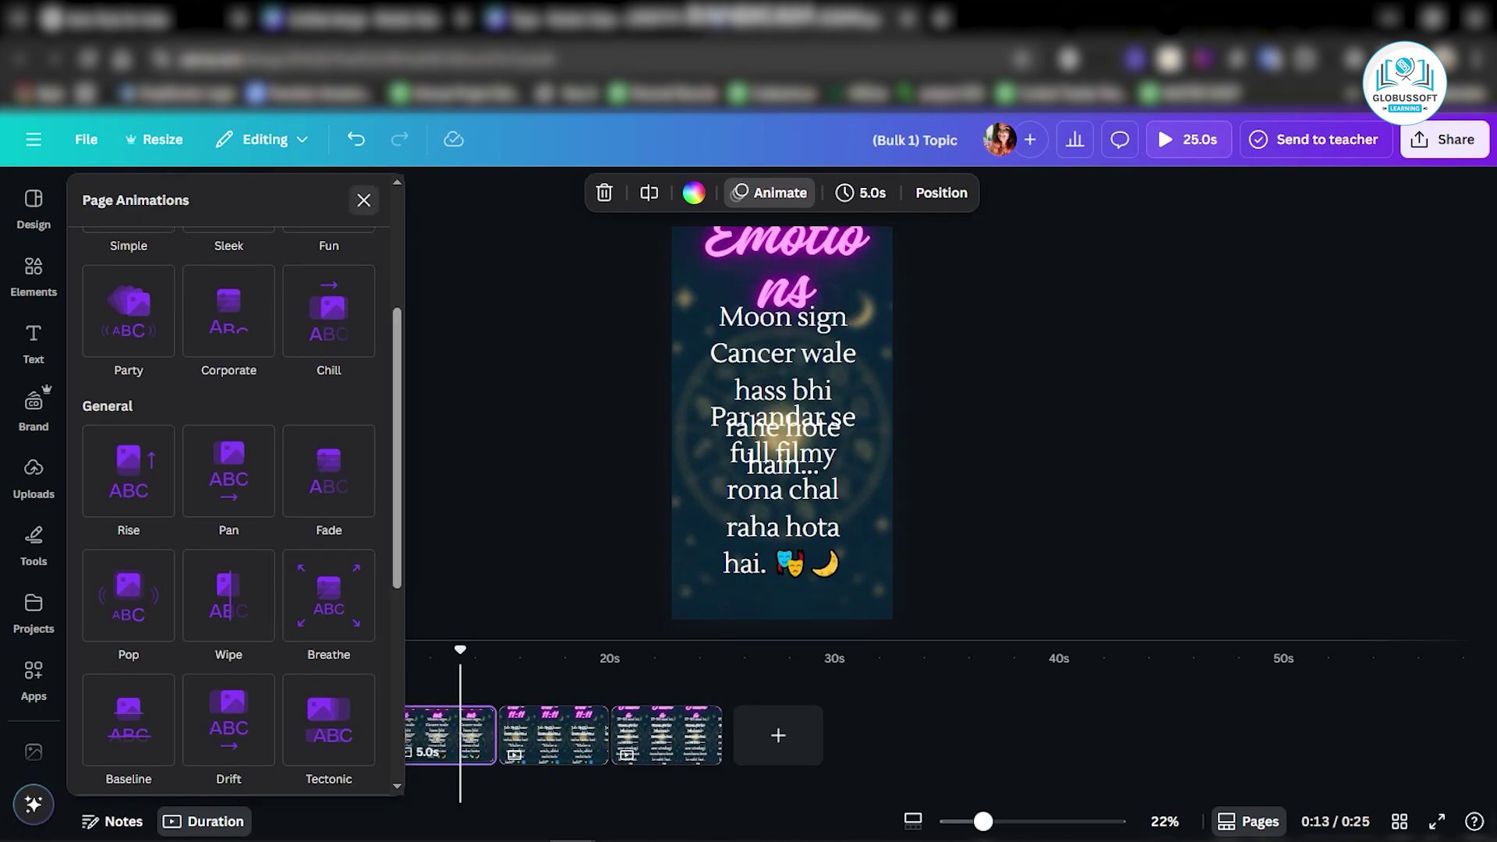
pyautogui.press('Escape')
pyautogui.click(205, 734)
pyautogui.press('Tab')
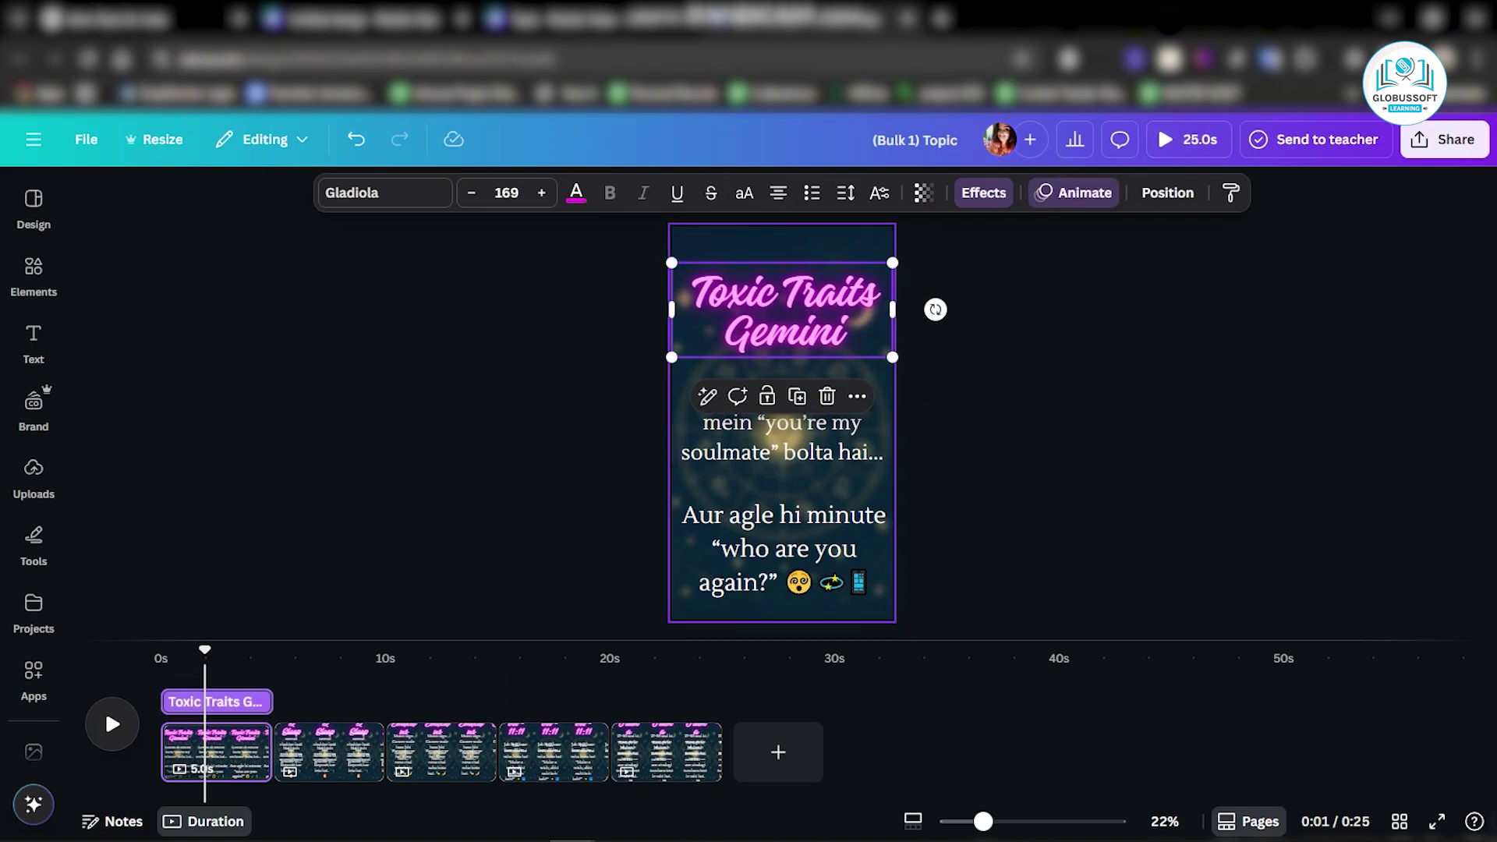
pyautogui.press('Escape')
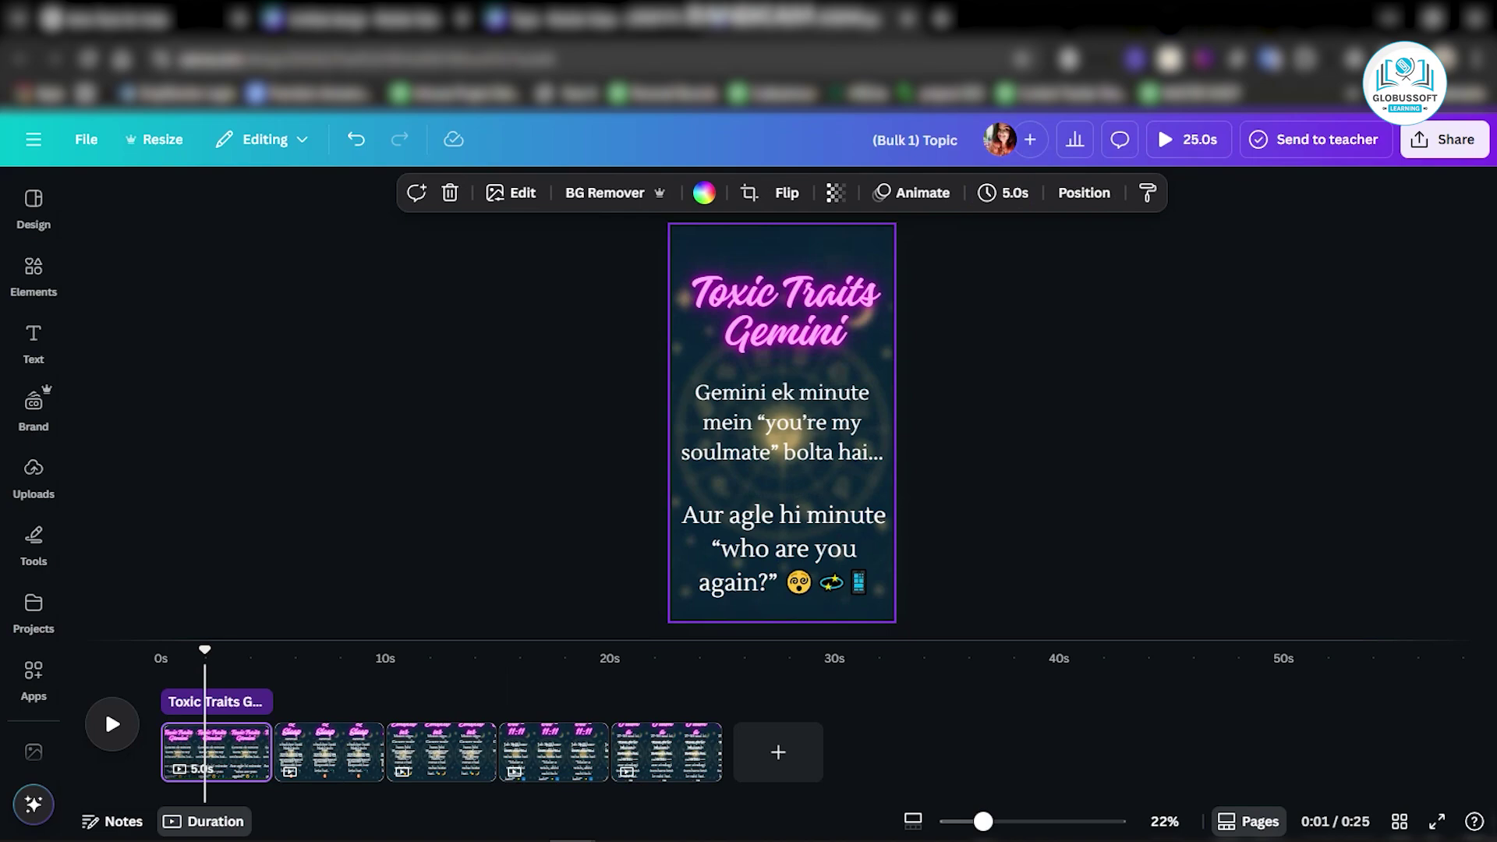
pyautogui.press('Tab')
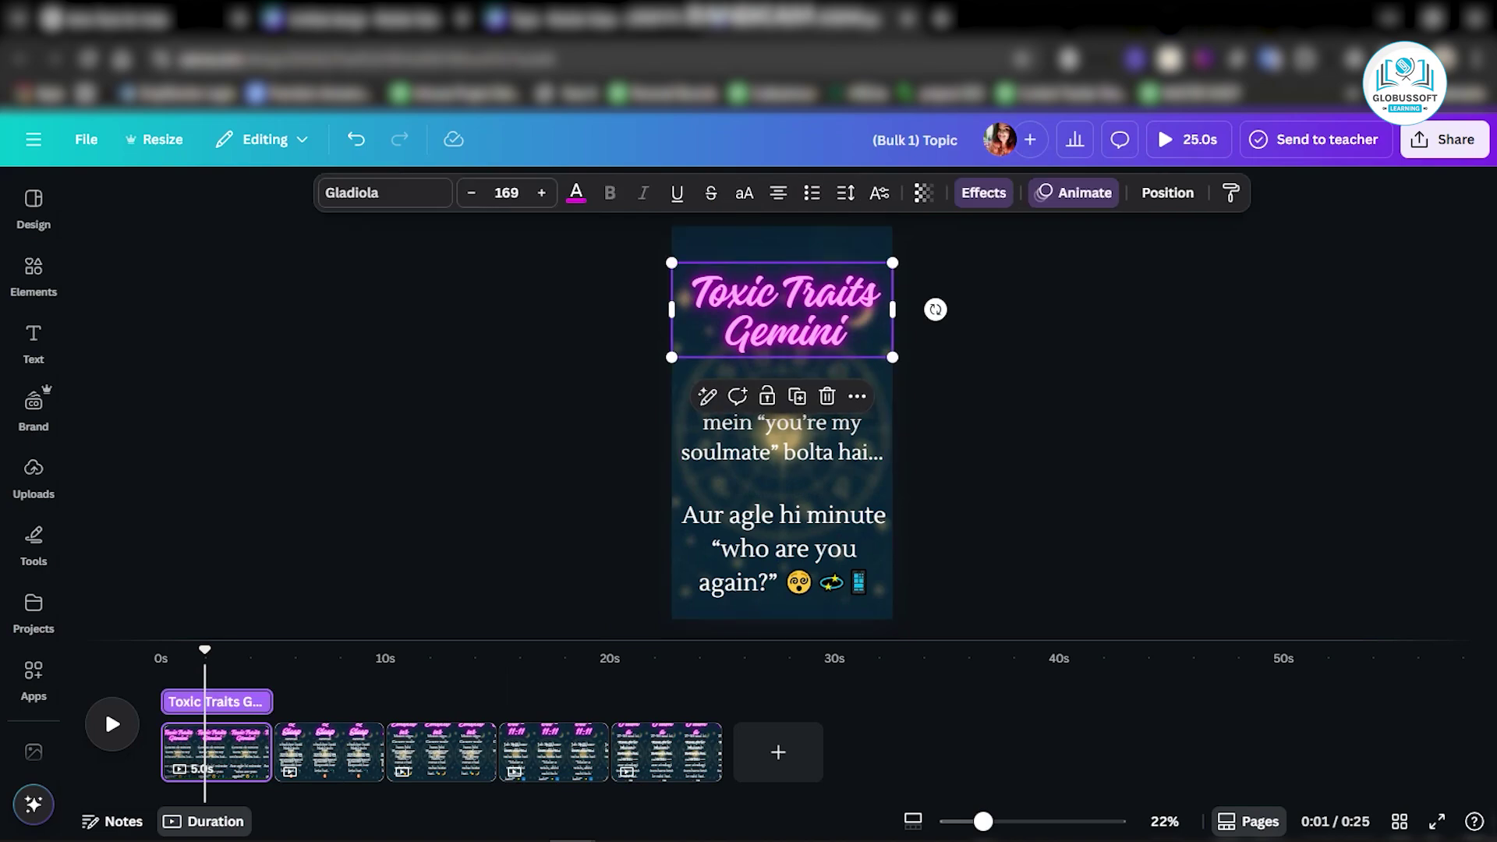